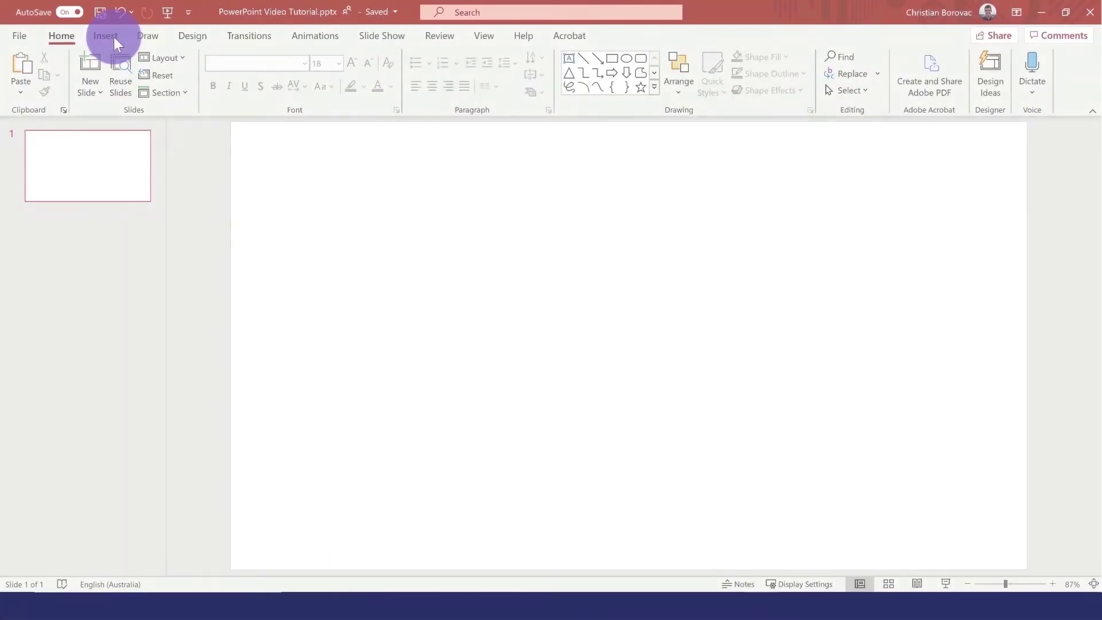
Insert Background Picture.jpg onto the slide and paste in the laptop dashboard picture
click(114, 37)
click(135, 79)
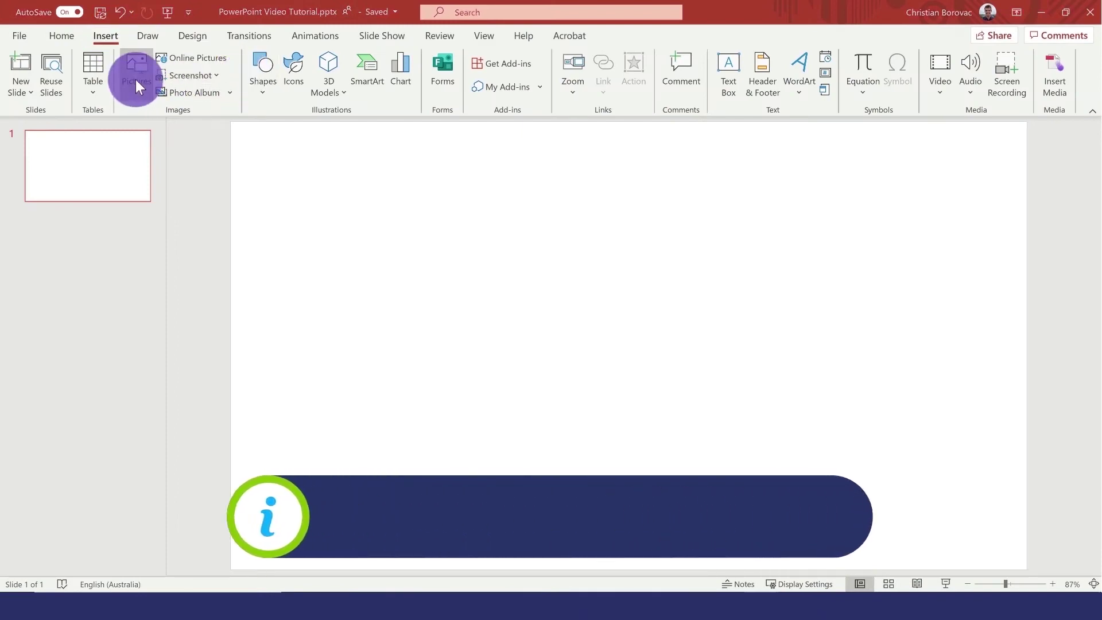
click(375, 151)
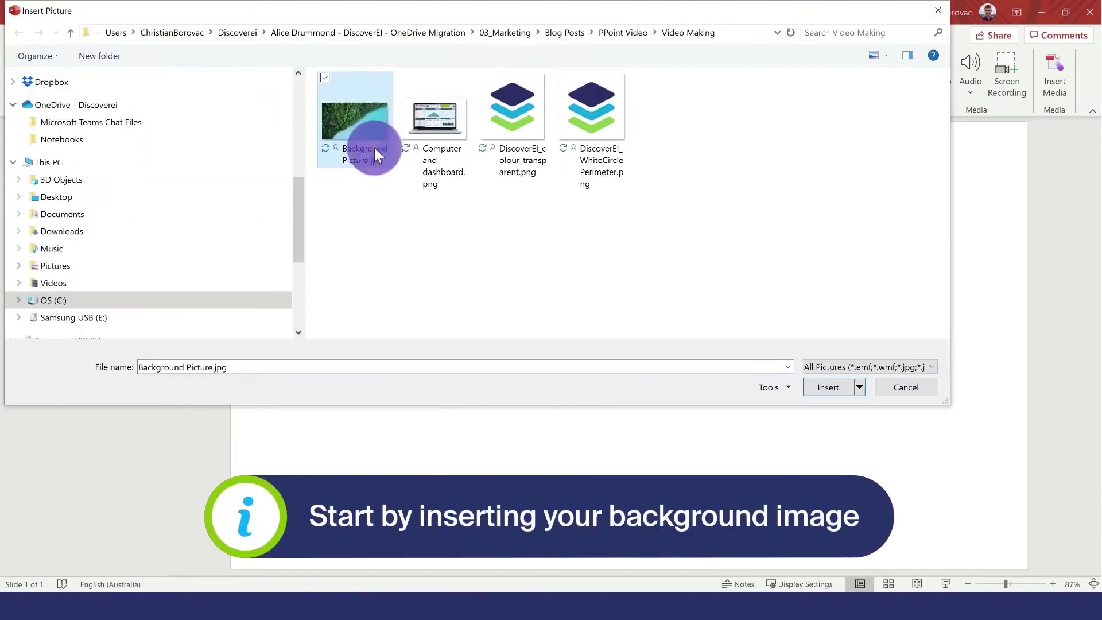
click(821, 389)
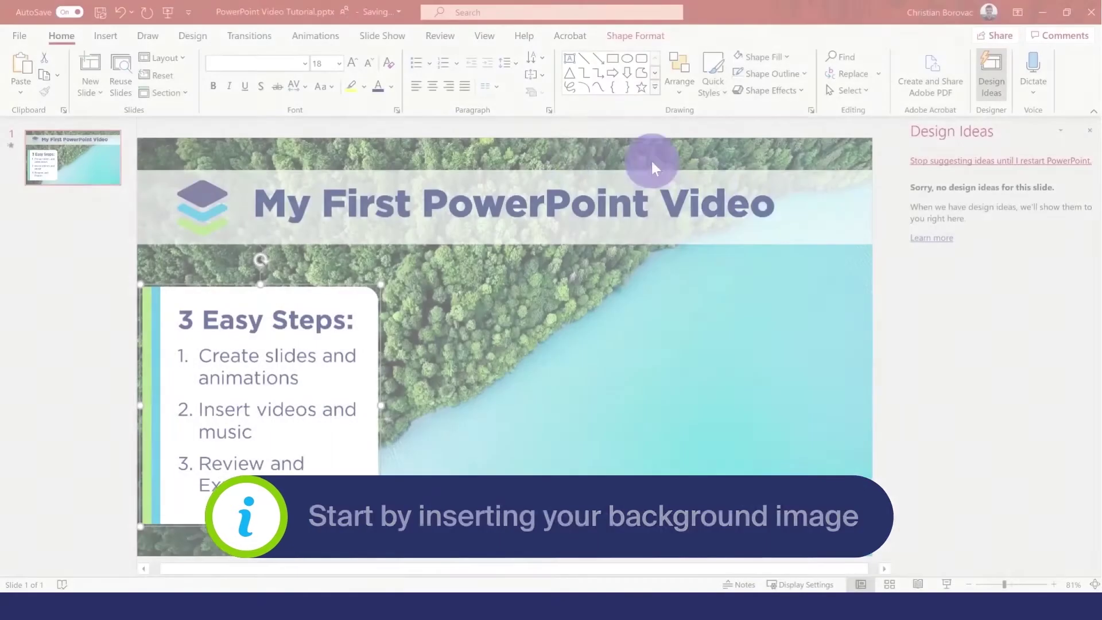
key(ctrl+v)
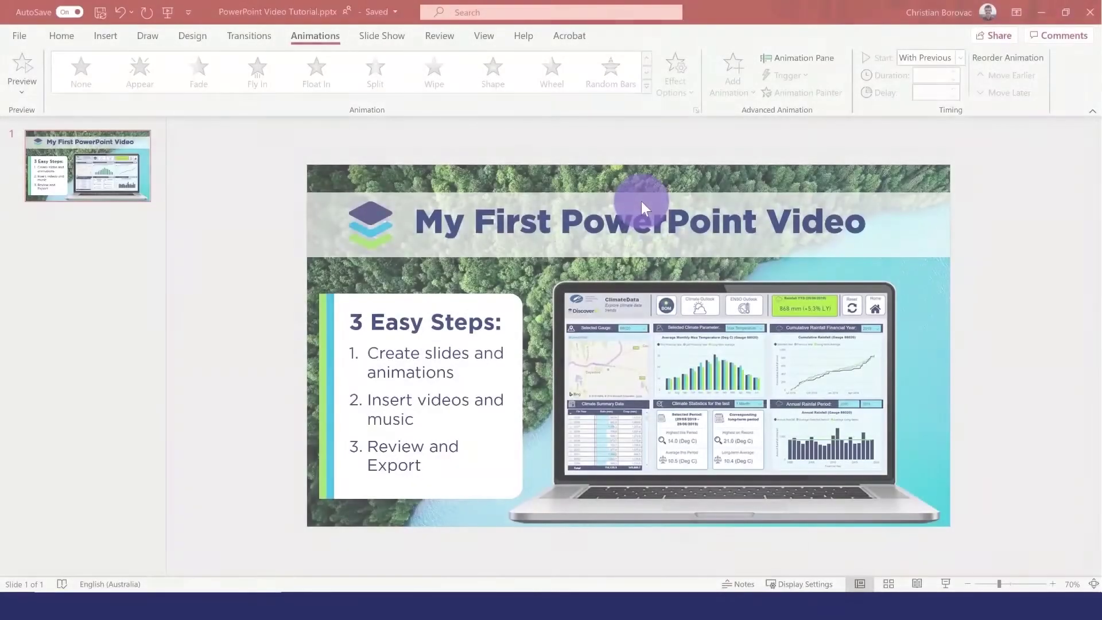
Apply Float In to the title and the 3 Easy Steps box, and Zoom to the laptop picture
click(647, 198)
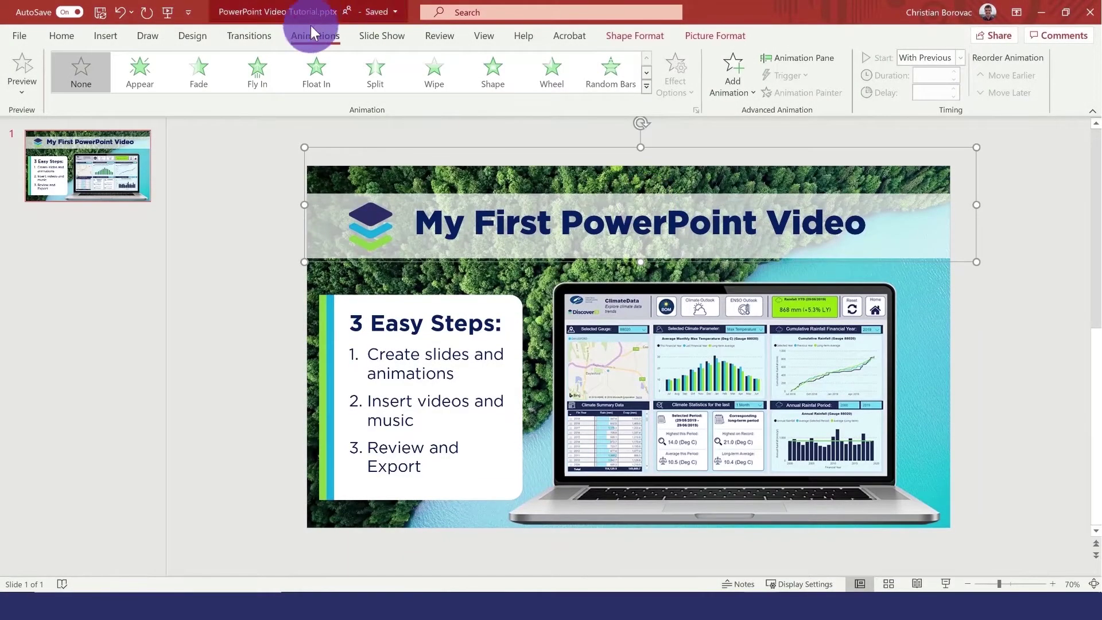
click(312, 63)
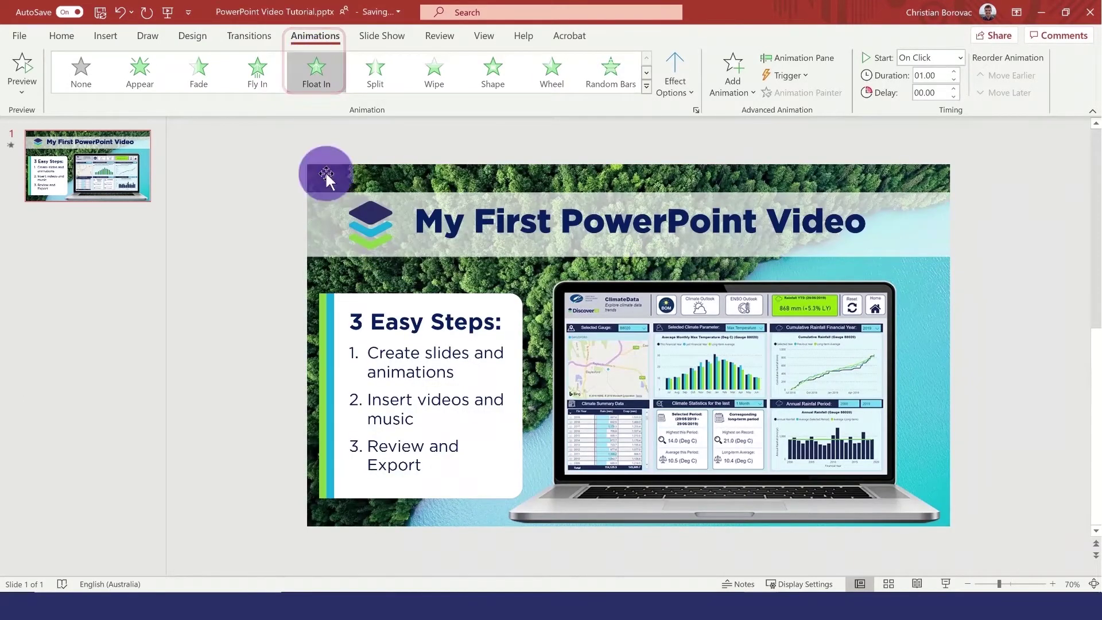
click(366, 307)
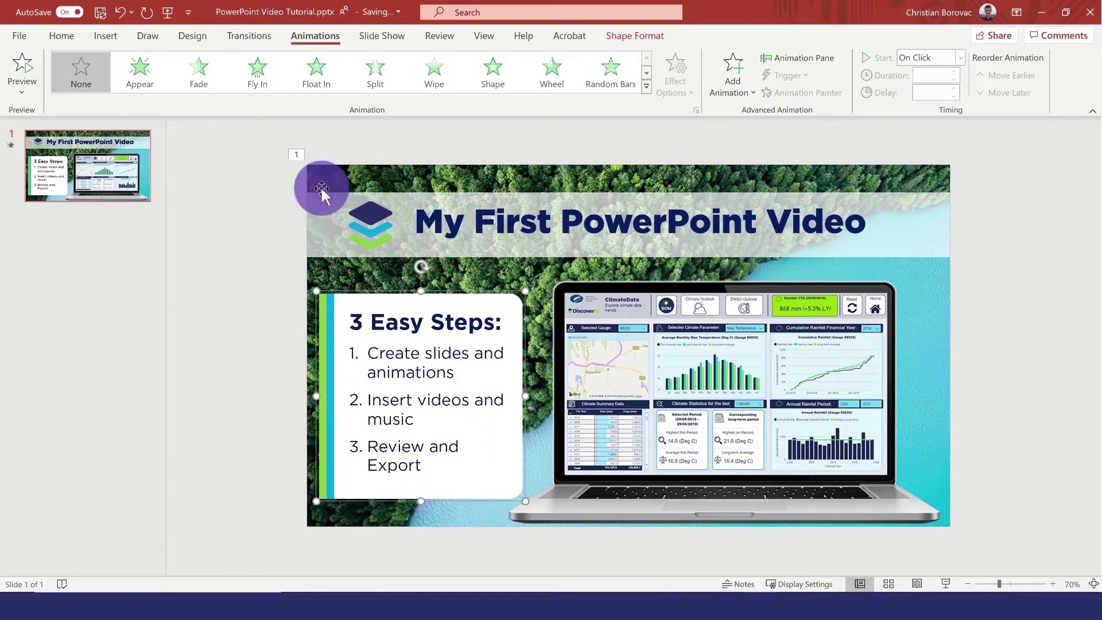
click(317, 74)
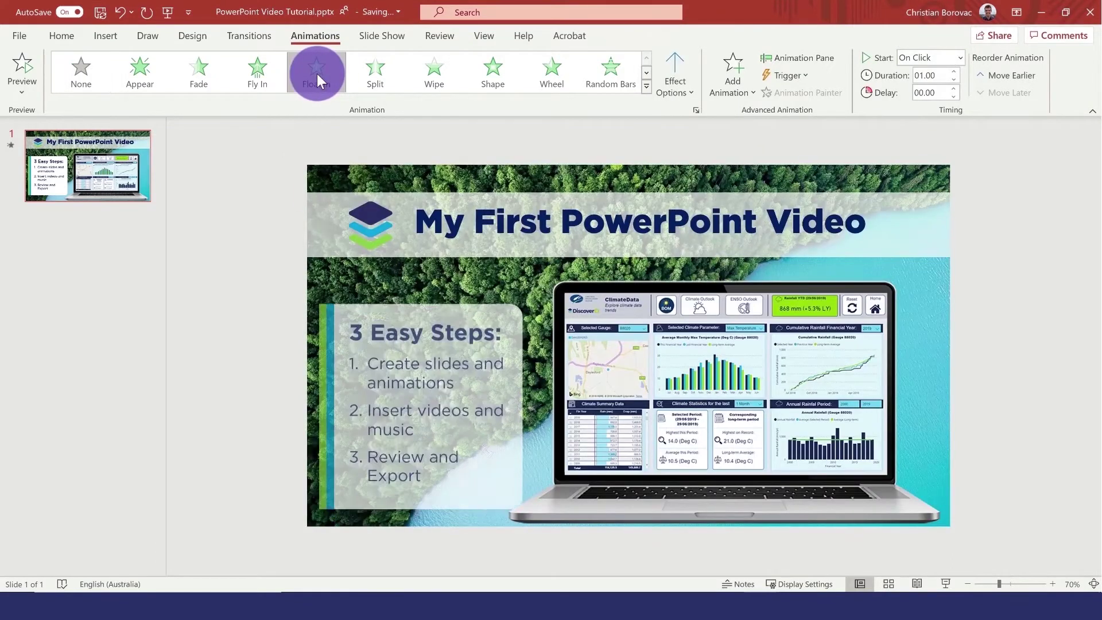
click(650, 301)
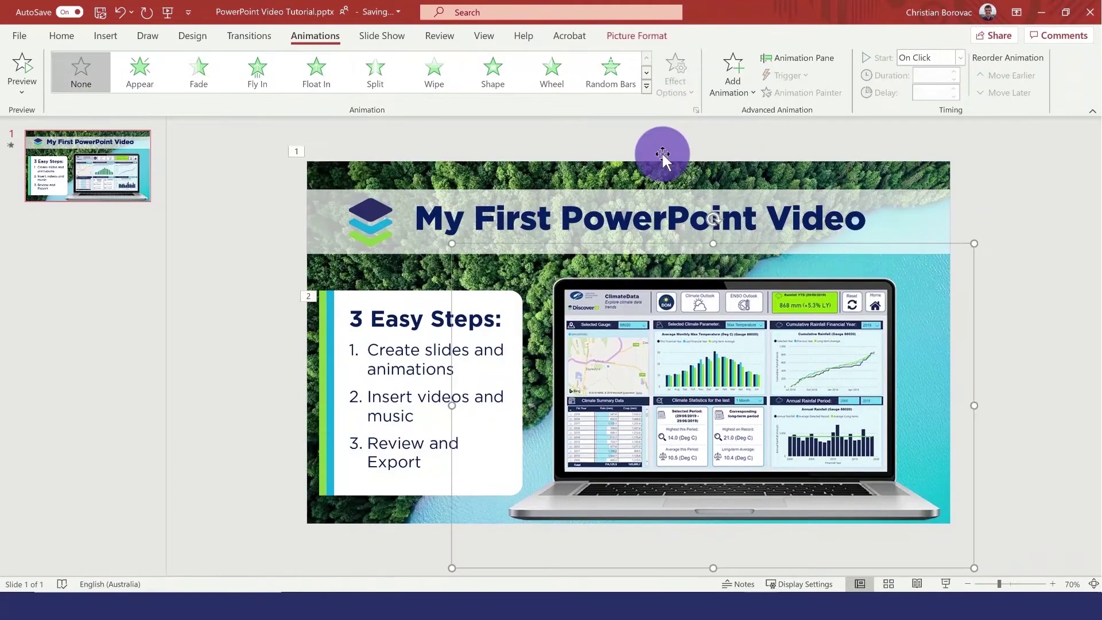
click(647, 75)
click(131, 66)
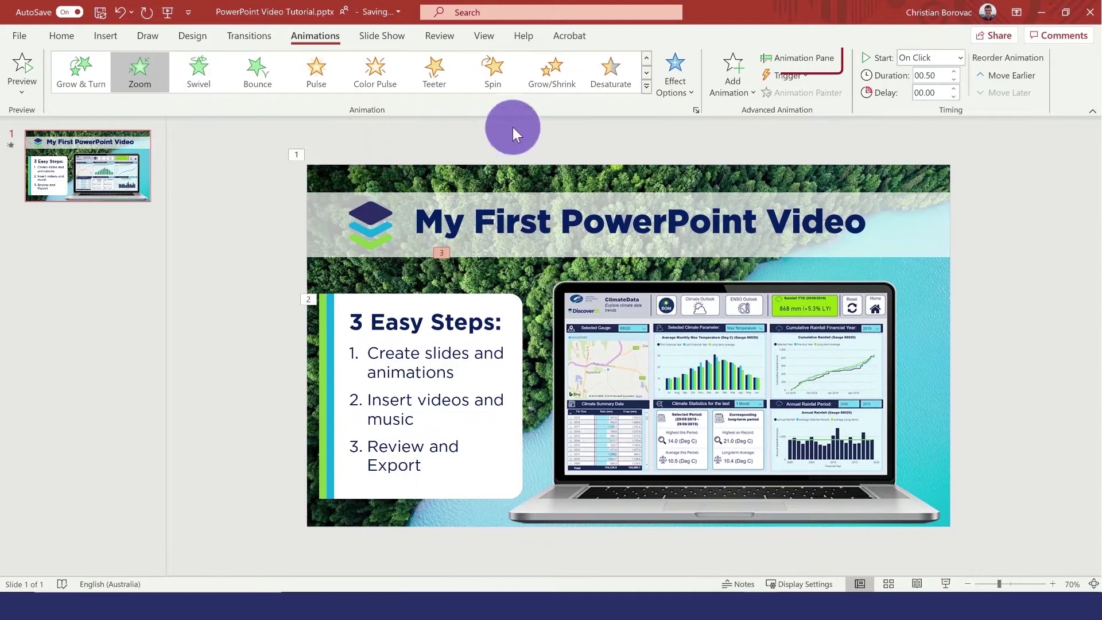
In the Animation Pane, set Group 11 to With Previous and Group 15 and Picture 21 to After Previous
click(798, 58)
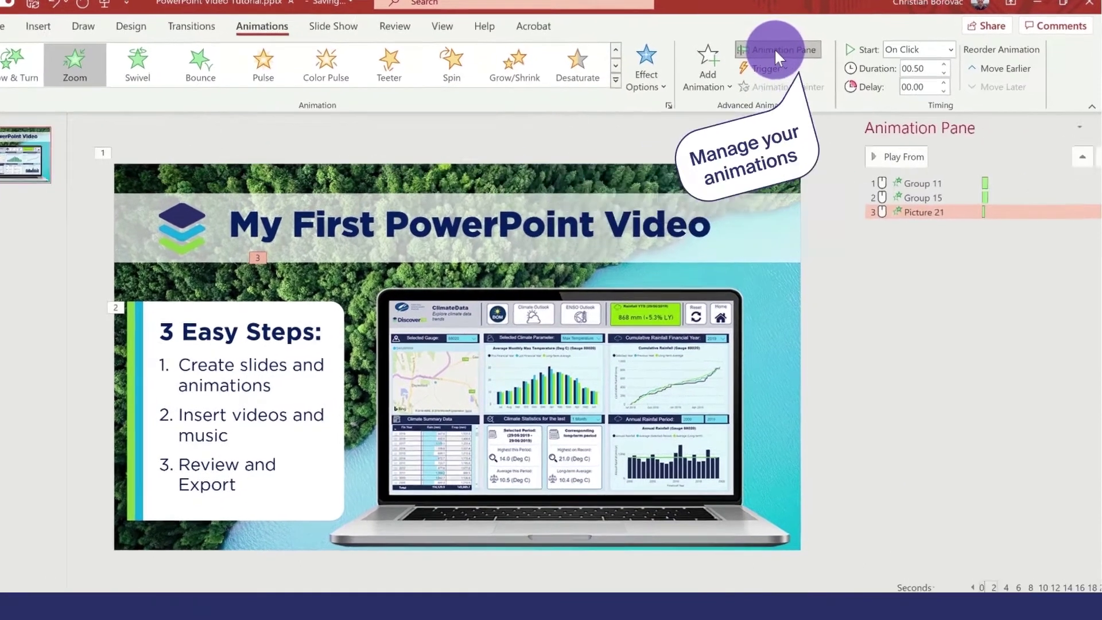
right_click(888, 184)
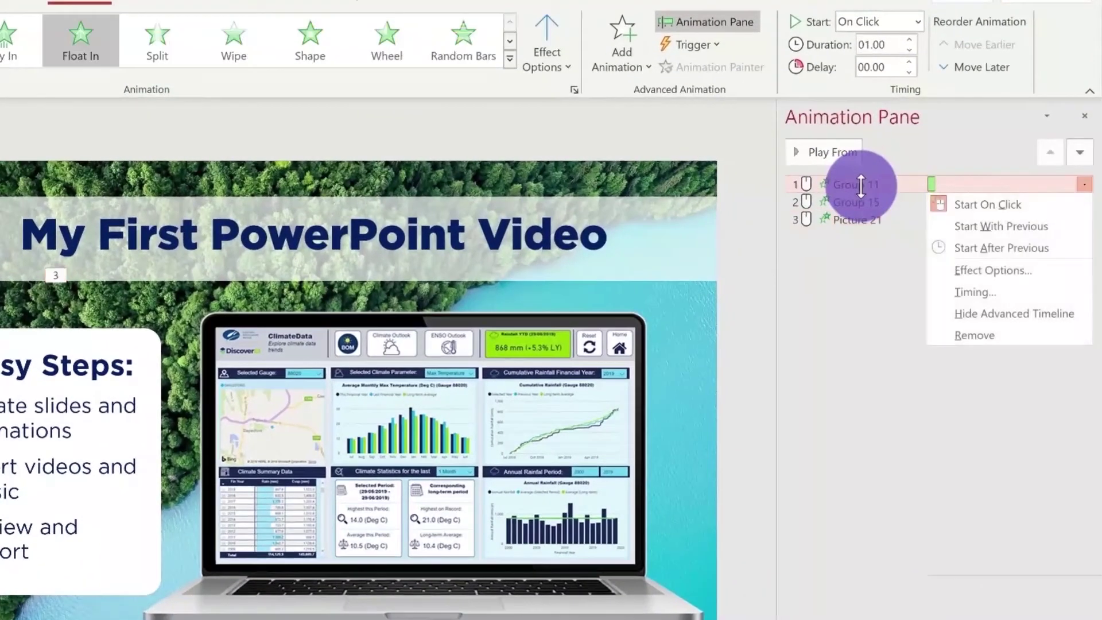
click(986, 230)
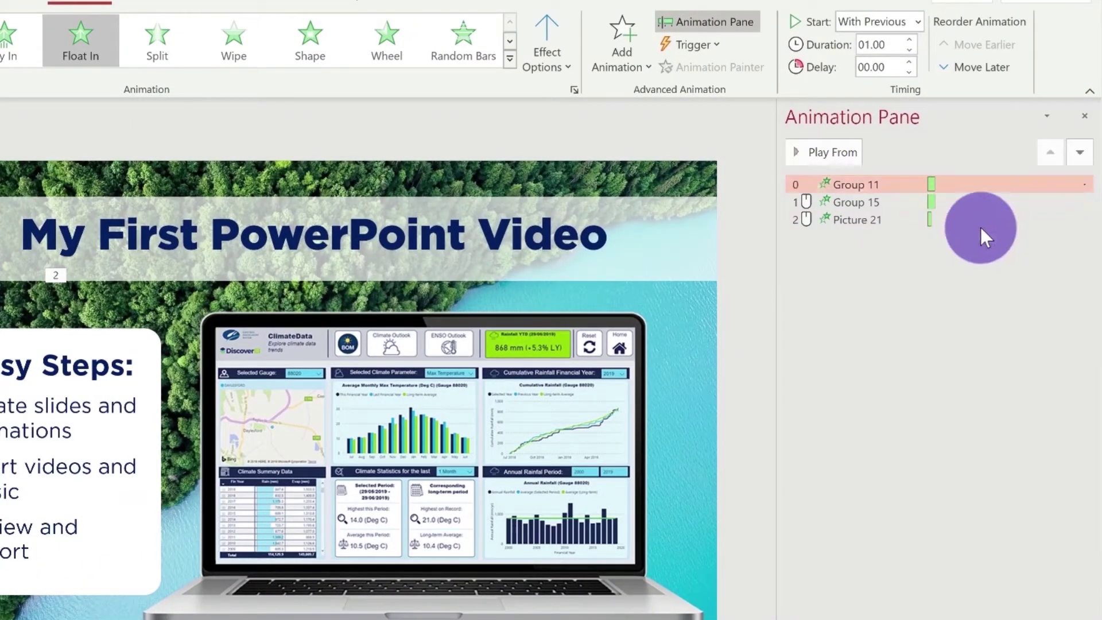
right_click(851, 203)
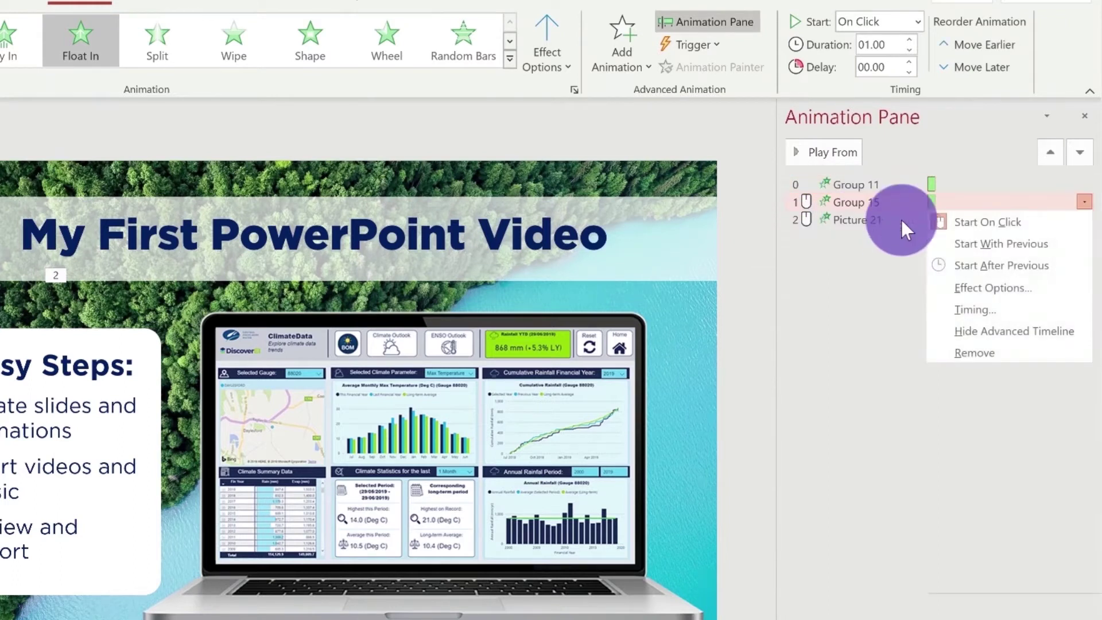
click(963, 265)
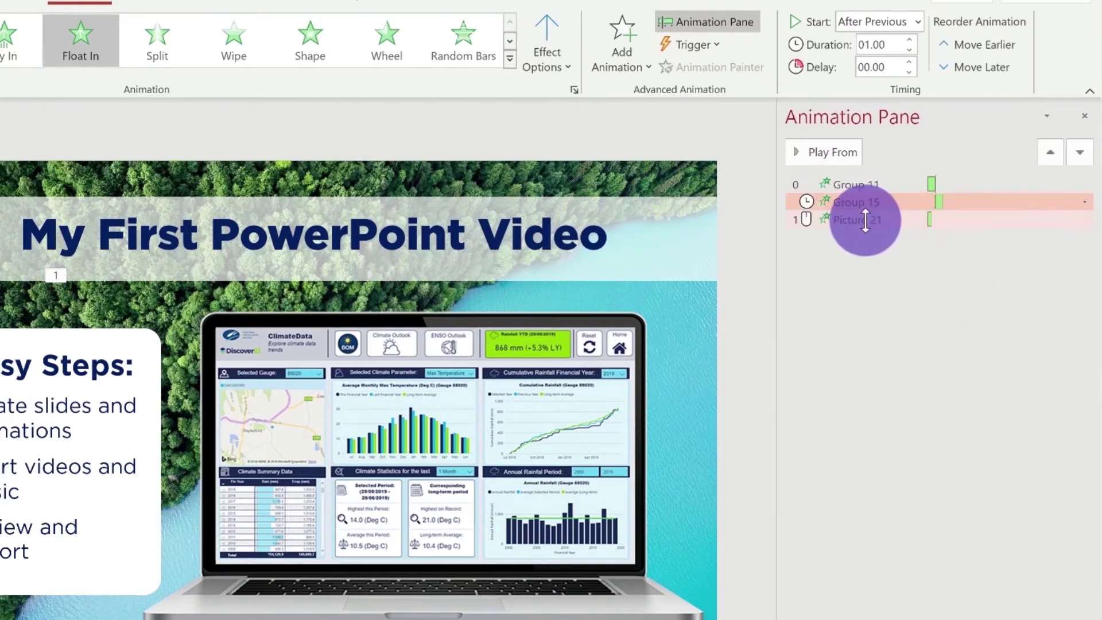
right_click(870, 221)
click(978, 285)
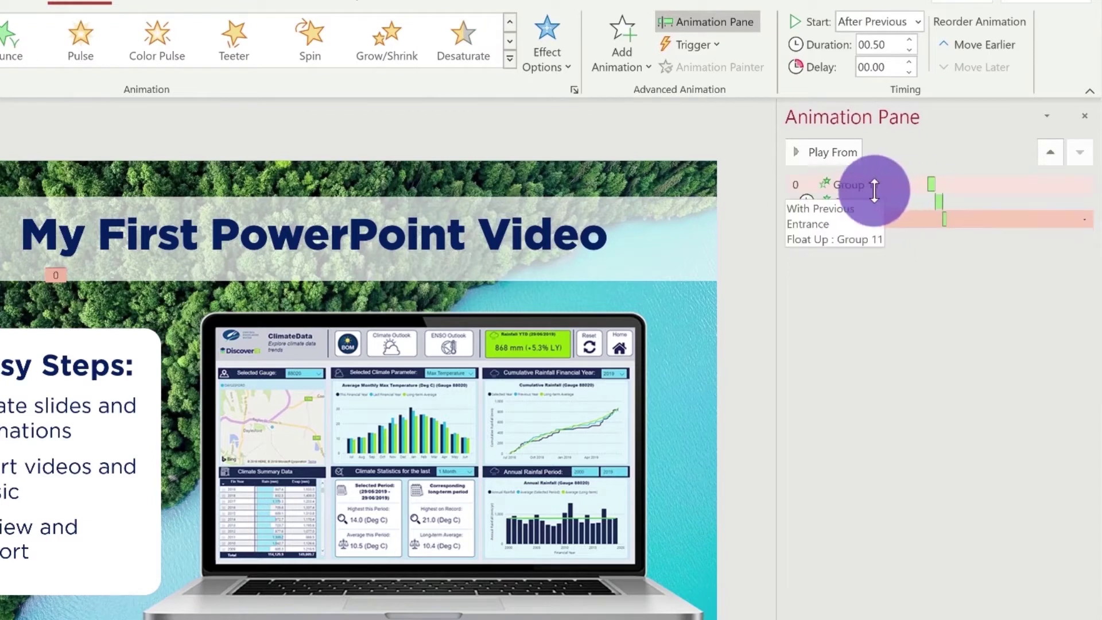
Give Group 15 a 01.00 delay and Picture 21 a 01.00 duration
click(879, 185)
click(873, 202)
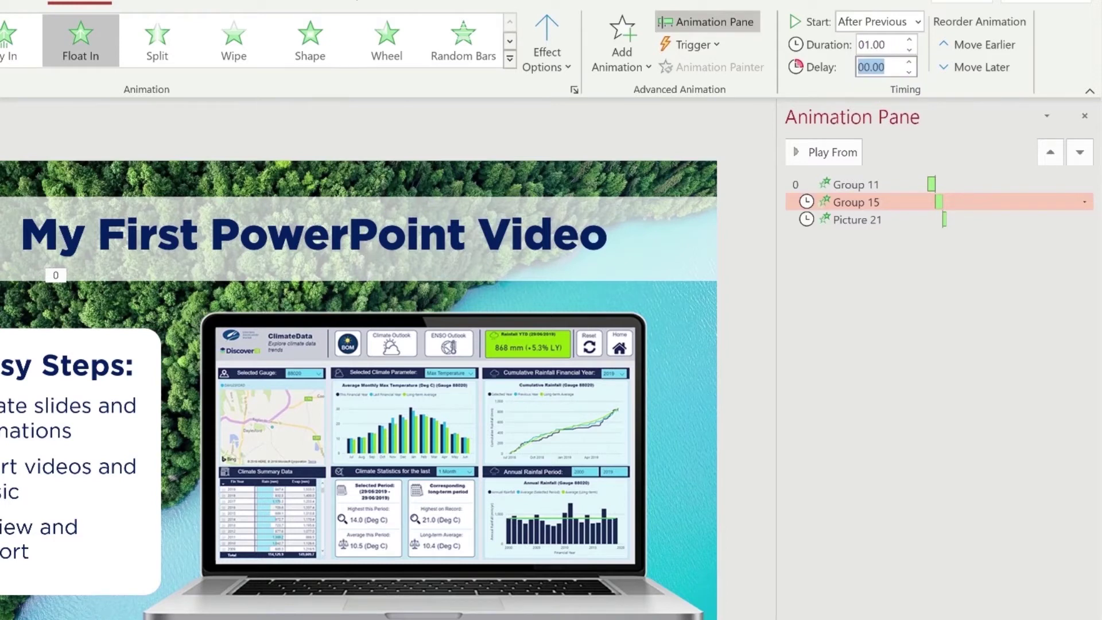
text(1)
key(Return)
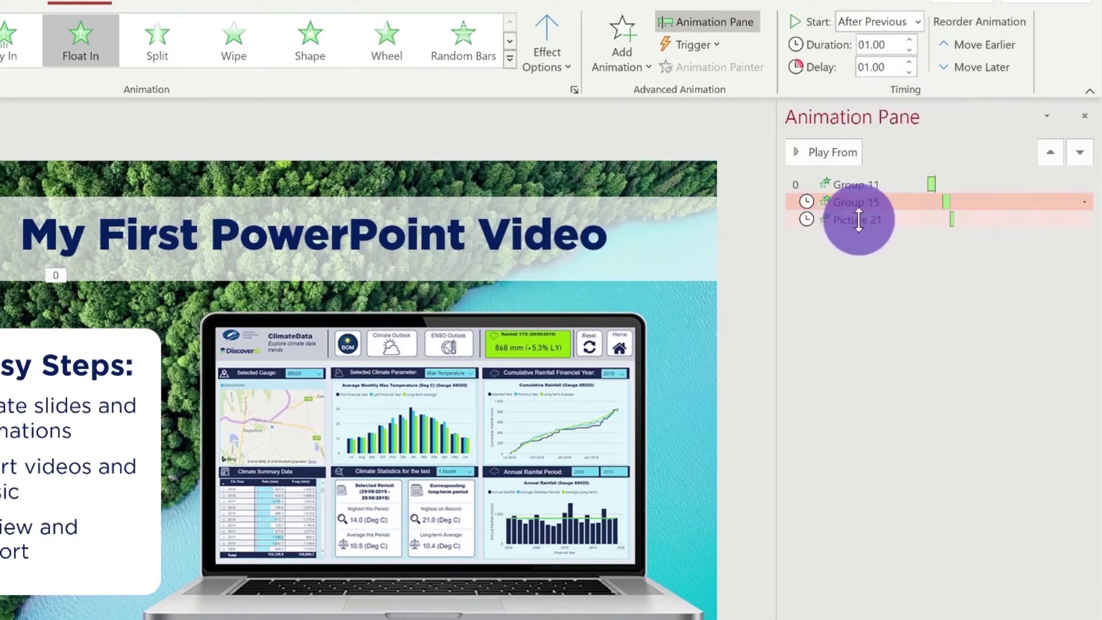
click(859, 219)
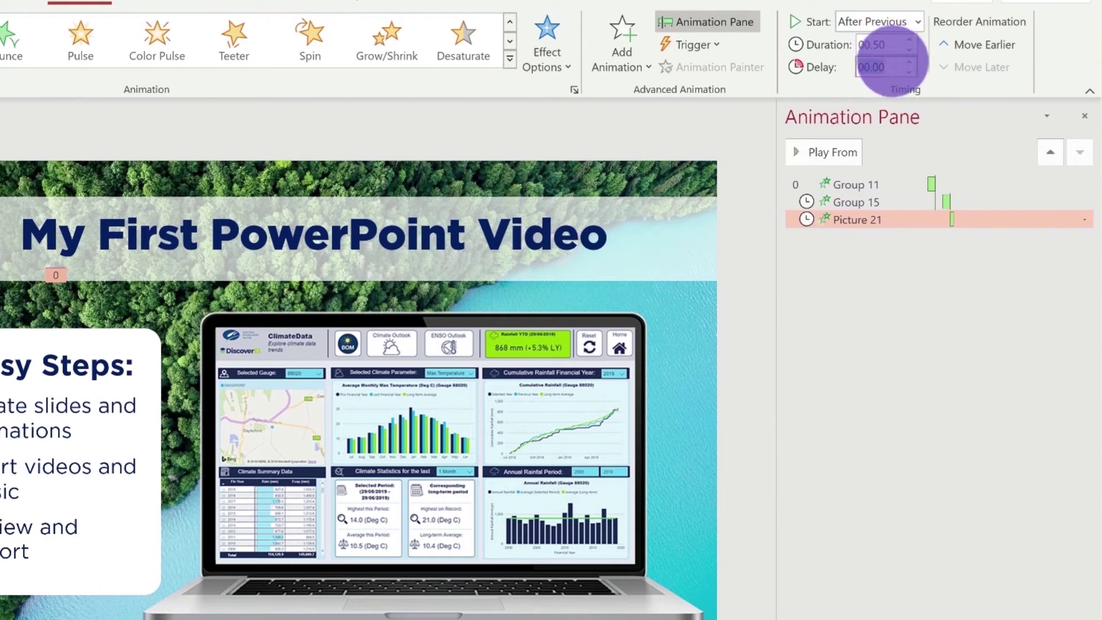
text(1)
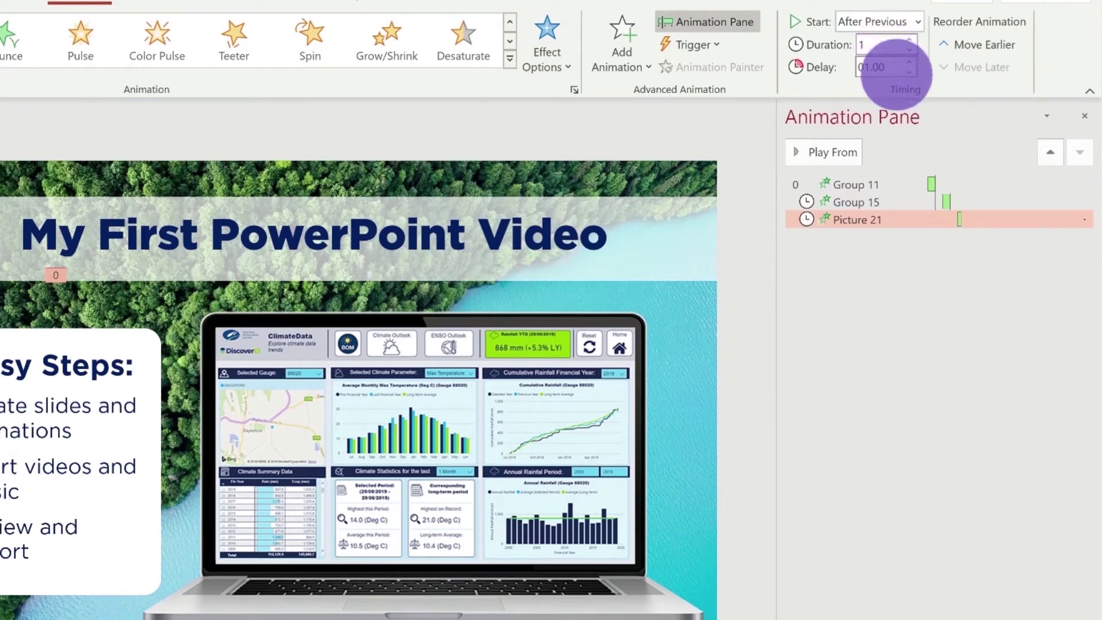
text(1)
key(Return)
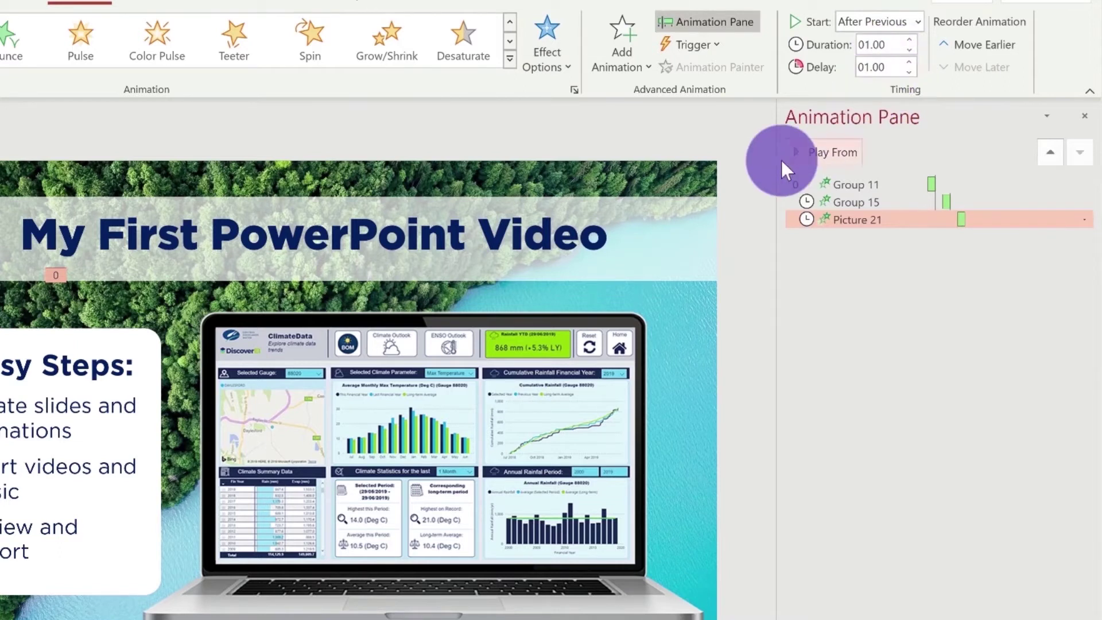
Preview slide 1's animations and launch Screen Recording for blank slide 2
click(754, 177)
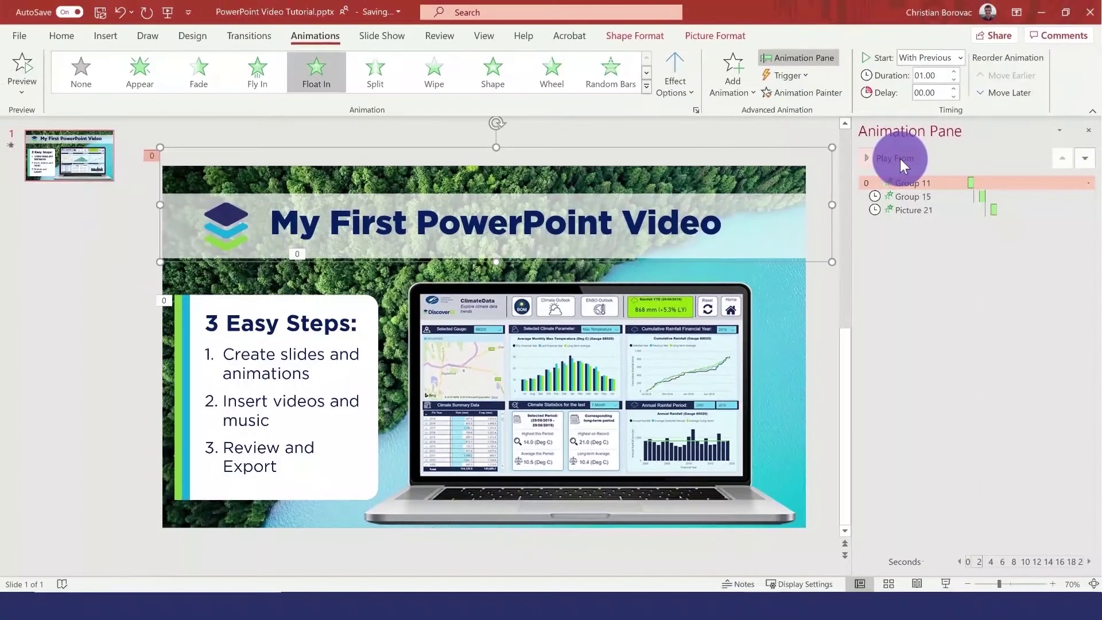
click(880, 157)
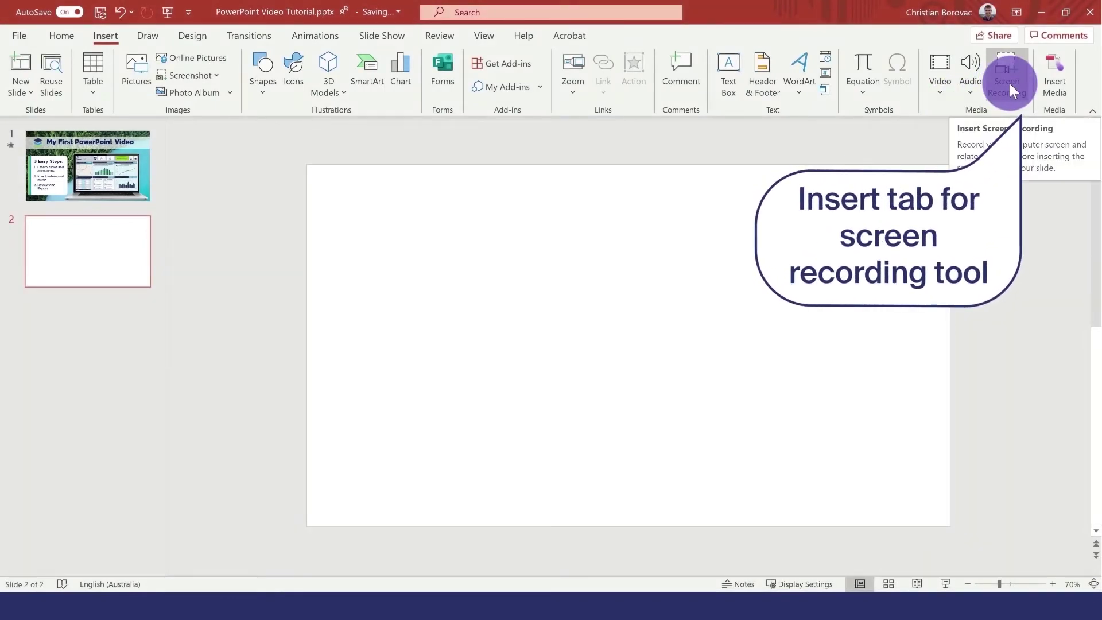
click(1011, 84)
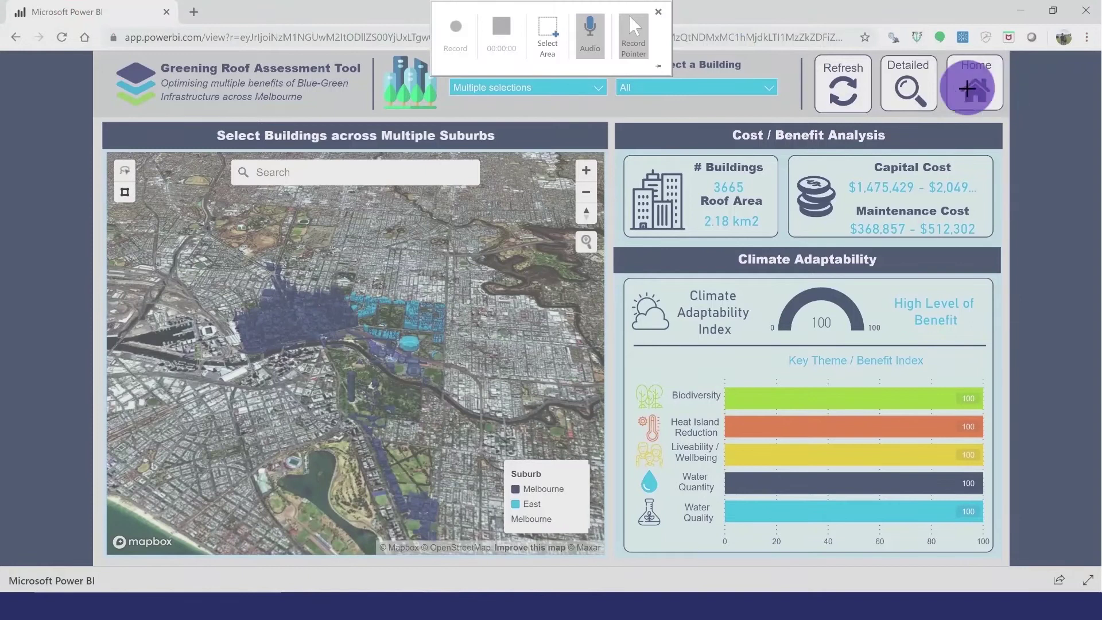
Record the whole Power BI report area while zooming and panning the Melbourne map, then stop recording
click(551, 32)
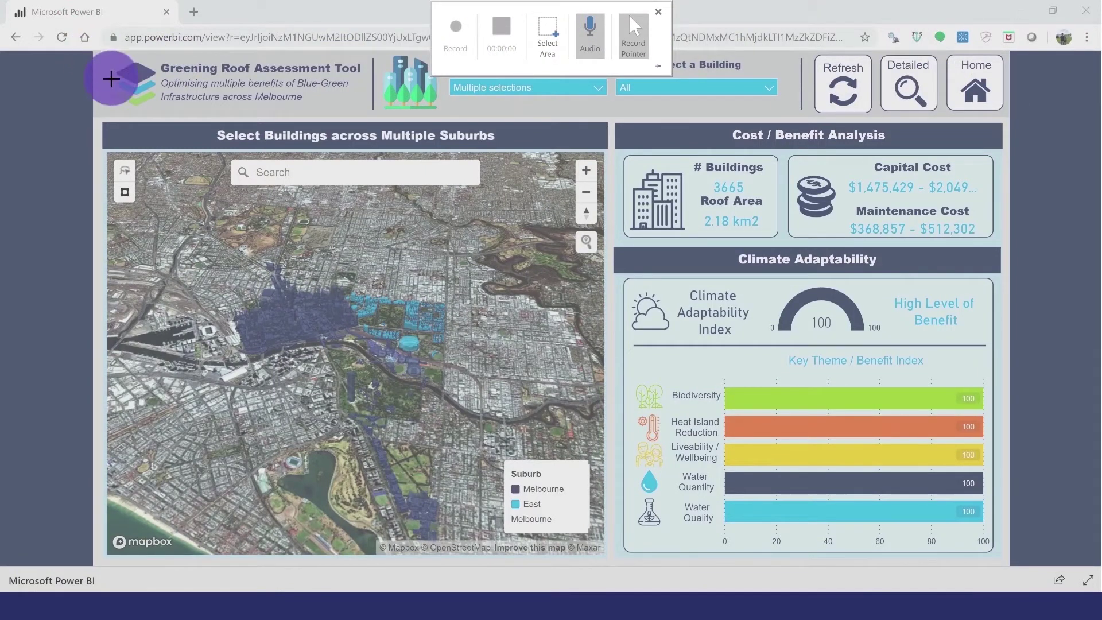
drag(95, 51, 1007, 564)
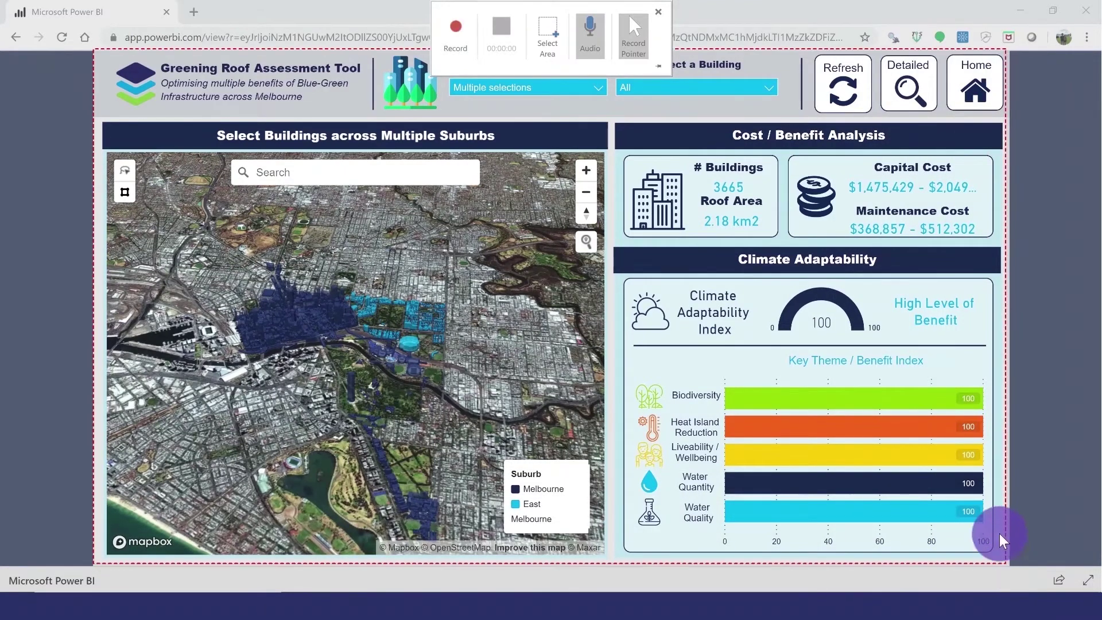
click(458, 35)
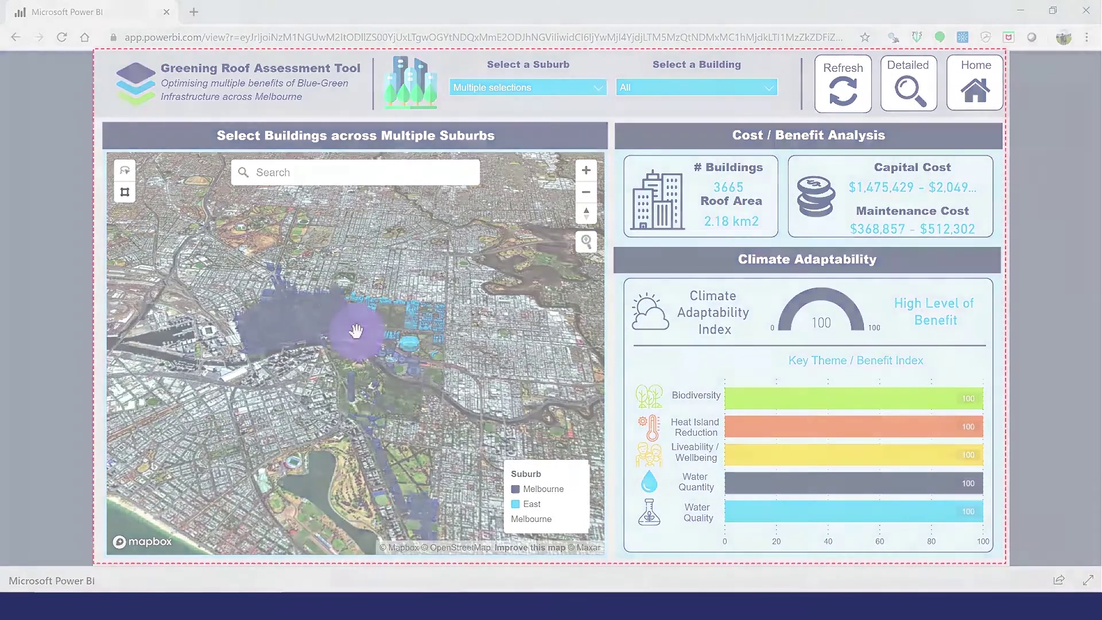
scroll(408, 345, up, 5)
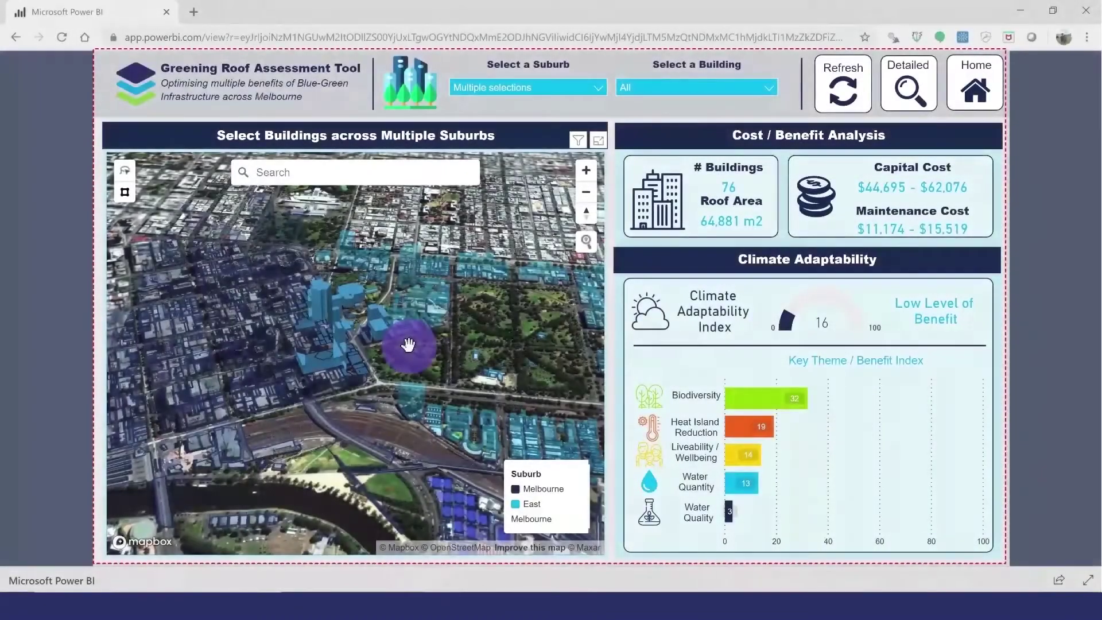
scroll(409, 346, down, 2)
drag(410, 346, 550, 9)
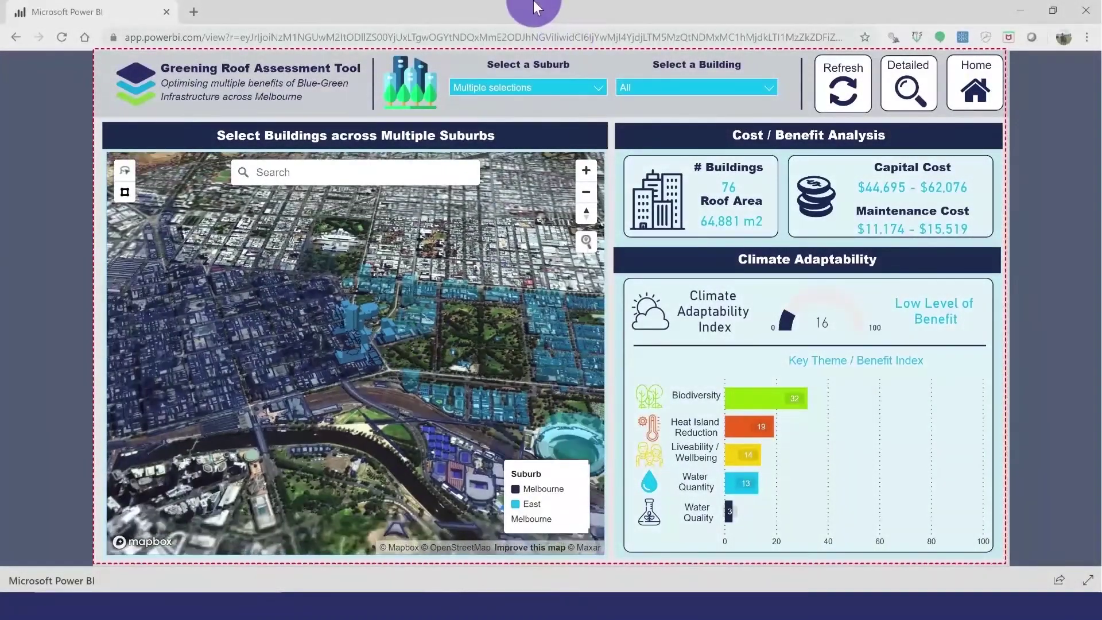
mouse_move(532, 13)
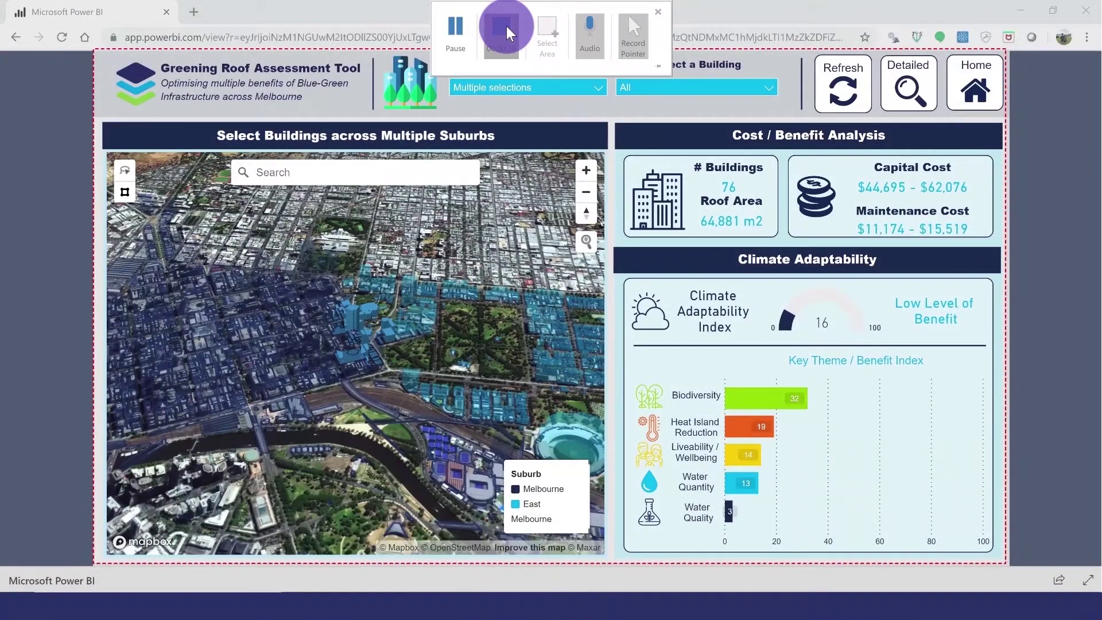
click(502, 26)
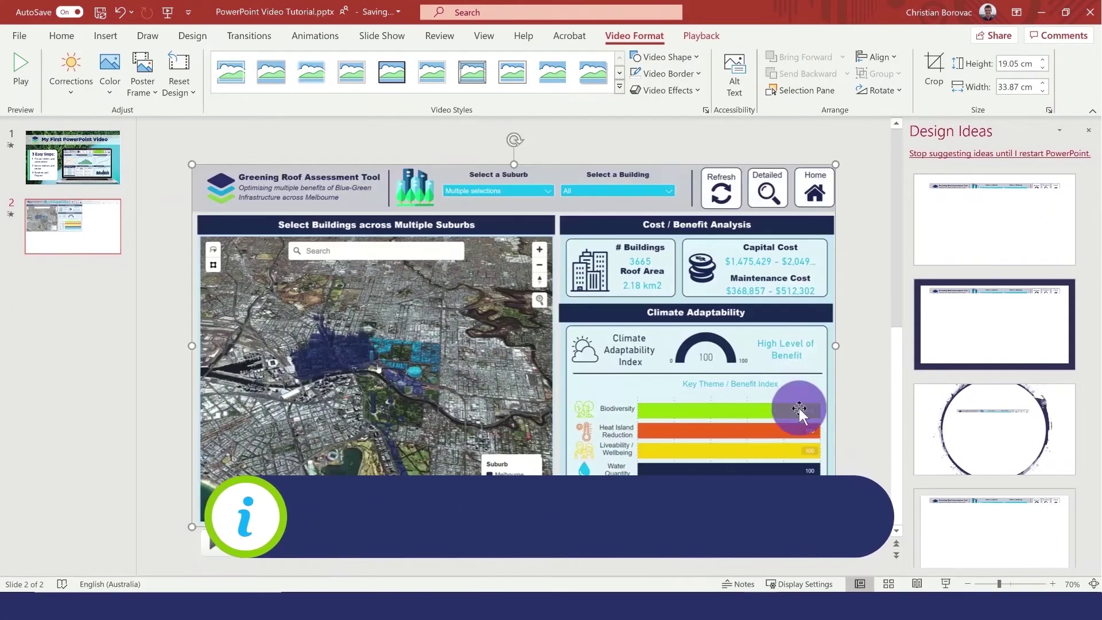
Set the recorded report video on slide 2 to start Automatically
click(701, 36)
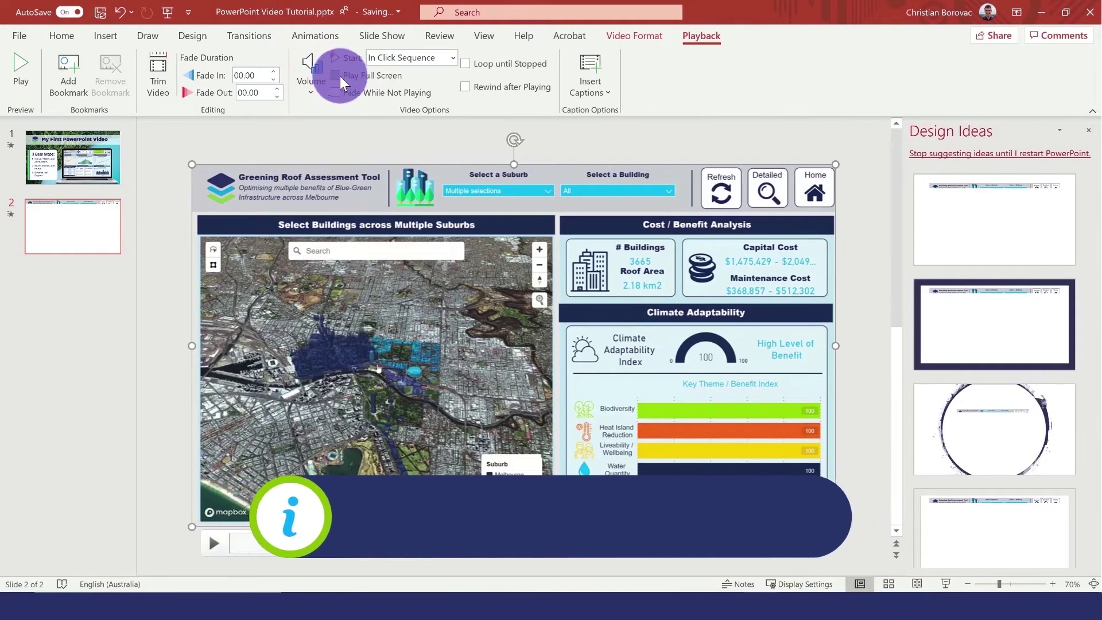
click(420, 58)
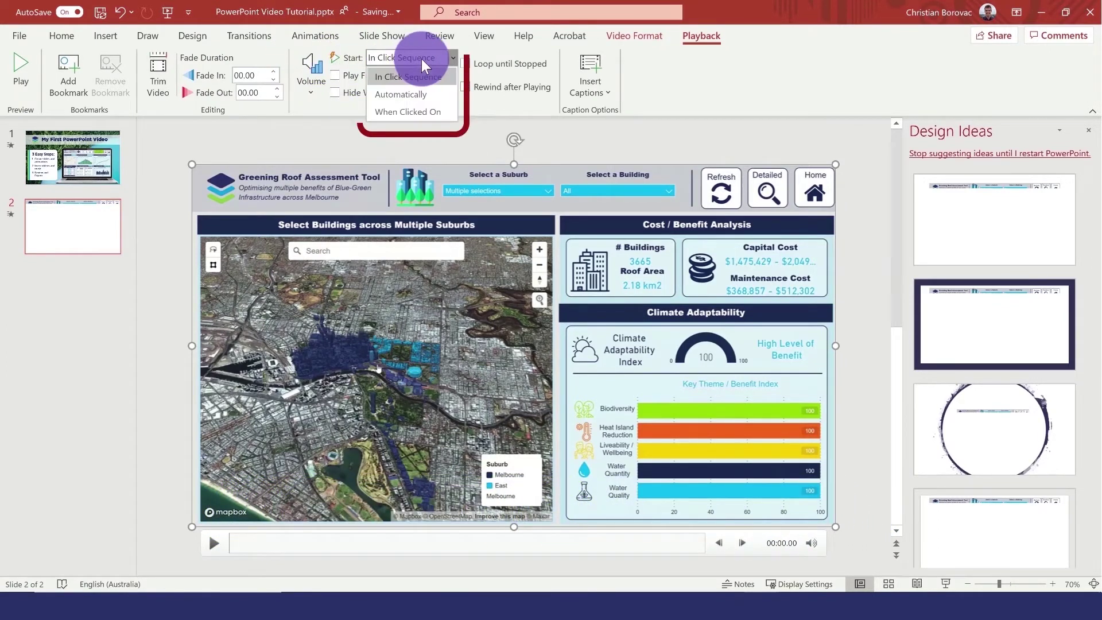
click(424, 95)
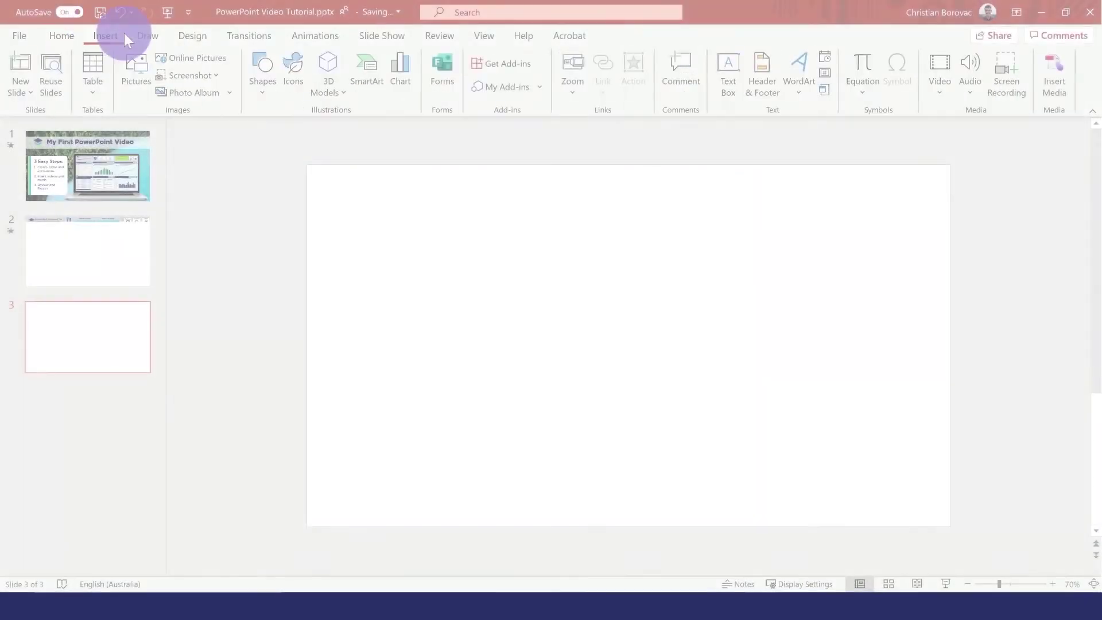
Insert 4Outro.mov from the Video Making folder onto slide 3
click(939, 85)
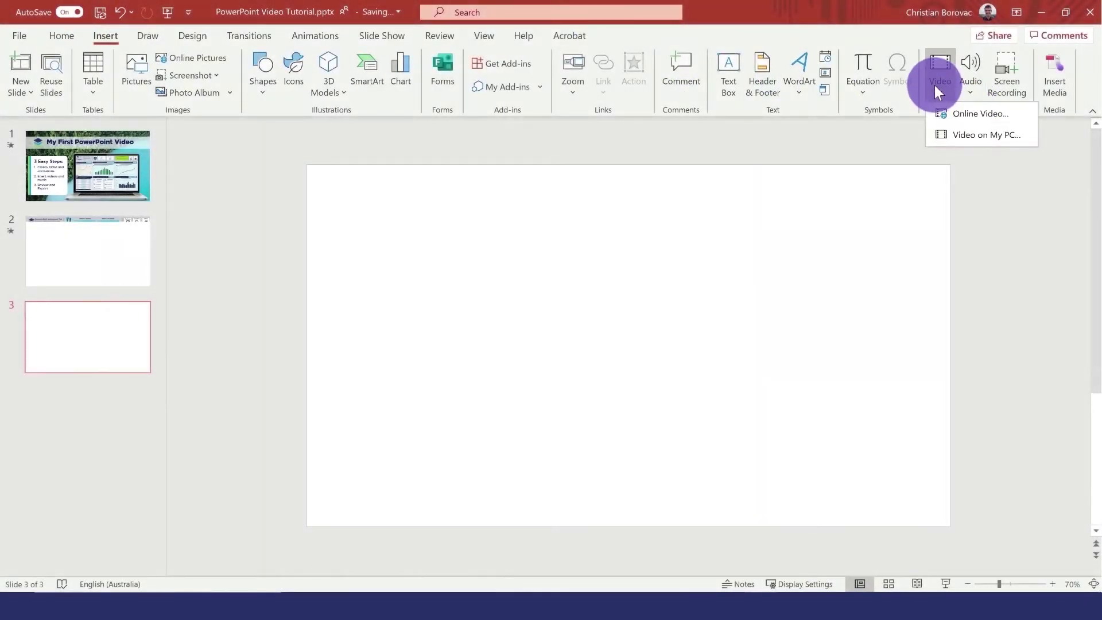
click(960, 135)
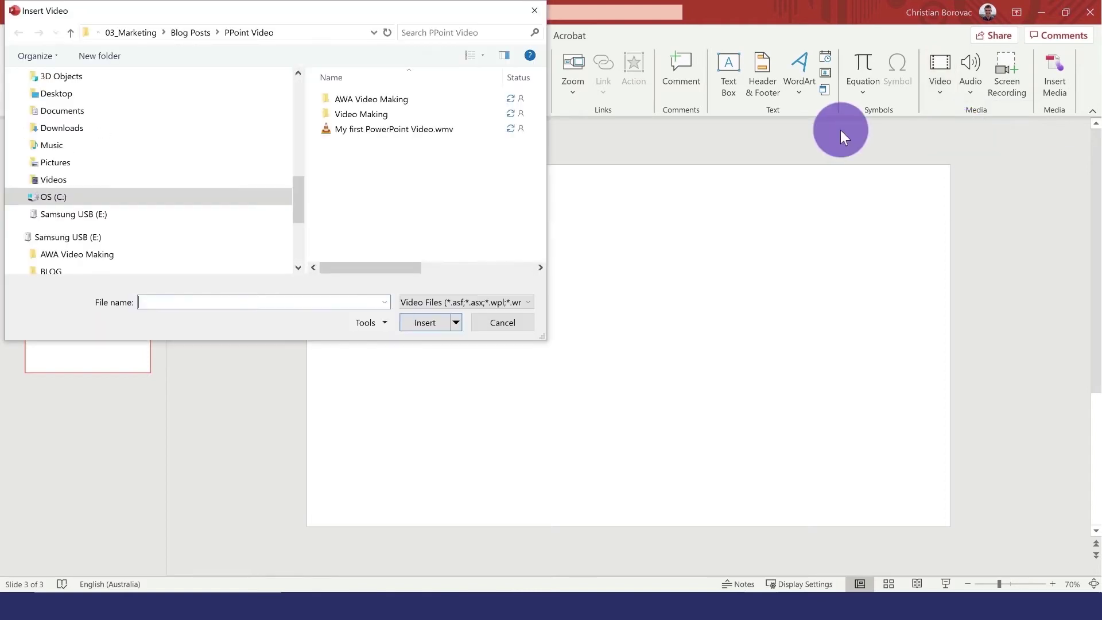
double_click(372, 112)
click(371, 109)
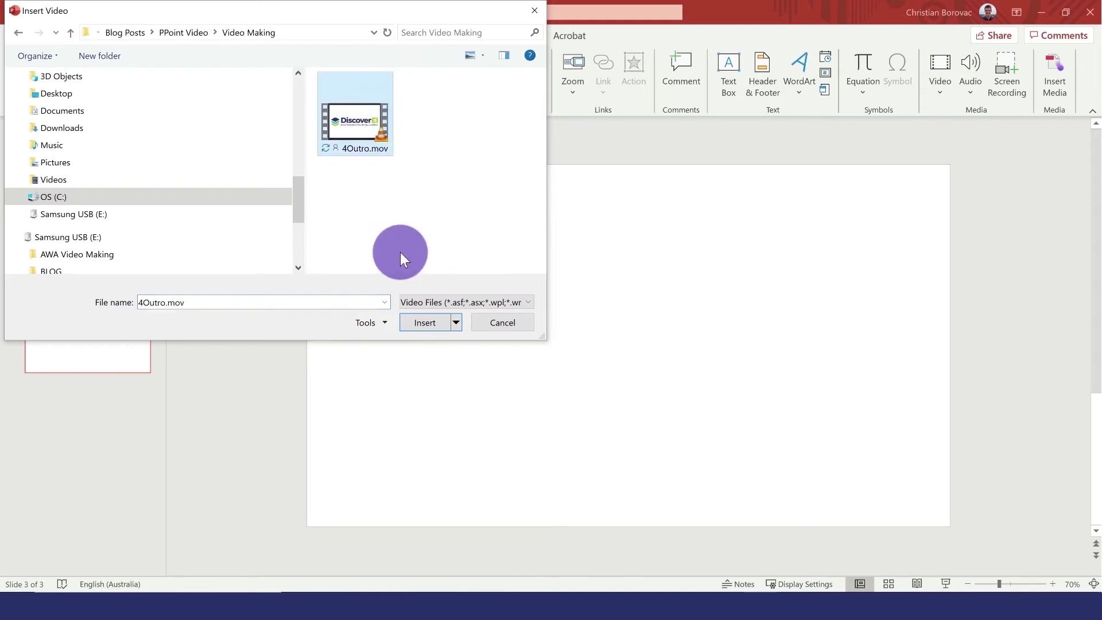
click(427, 321)
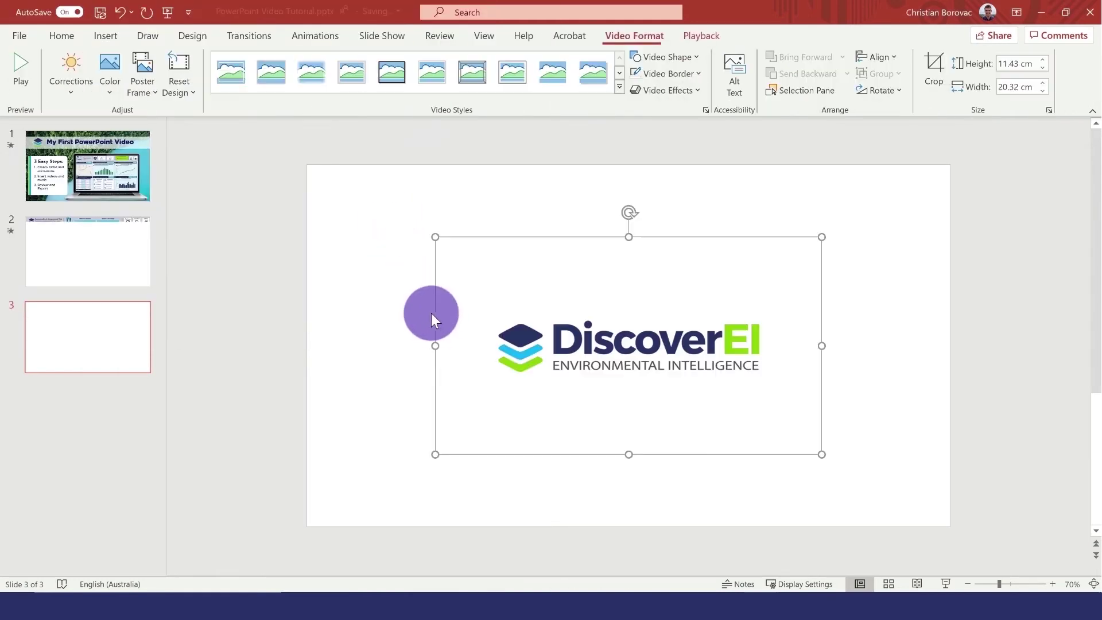
Move the DiscoverEI logo video to the top-left and enlarge it to fill slide 3
drag(490, 290, 361, 223)
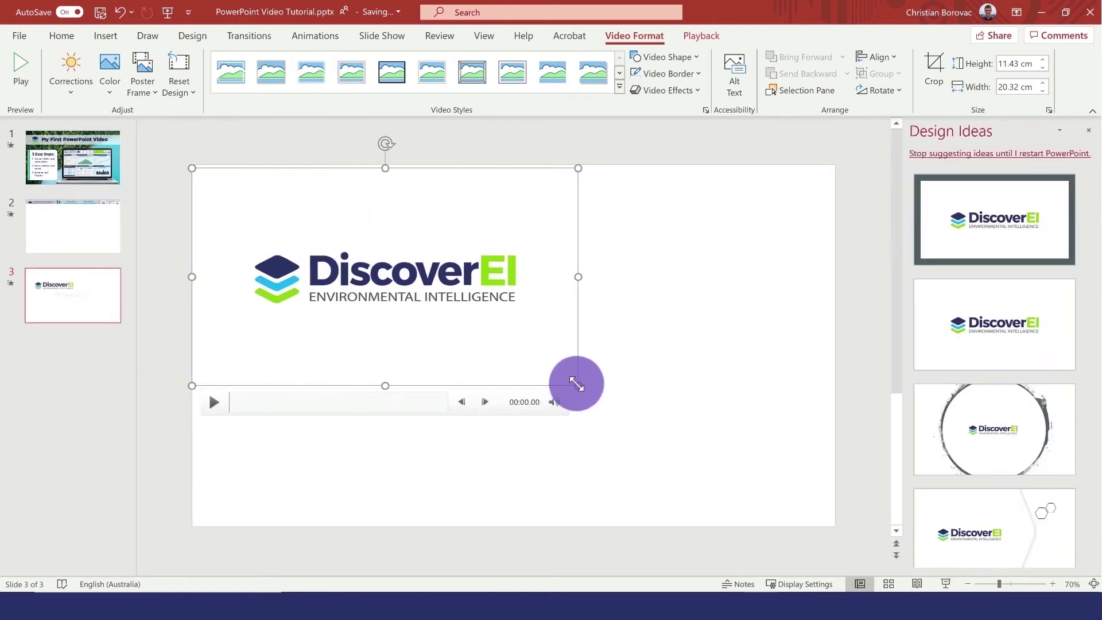
click(699, 470)
drag(825, 521, 829, 527)
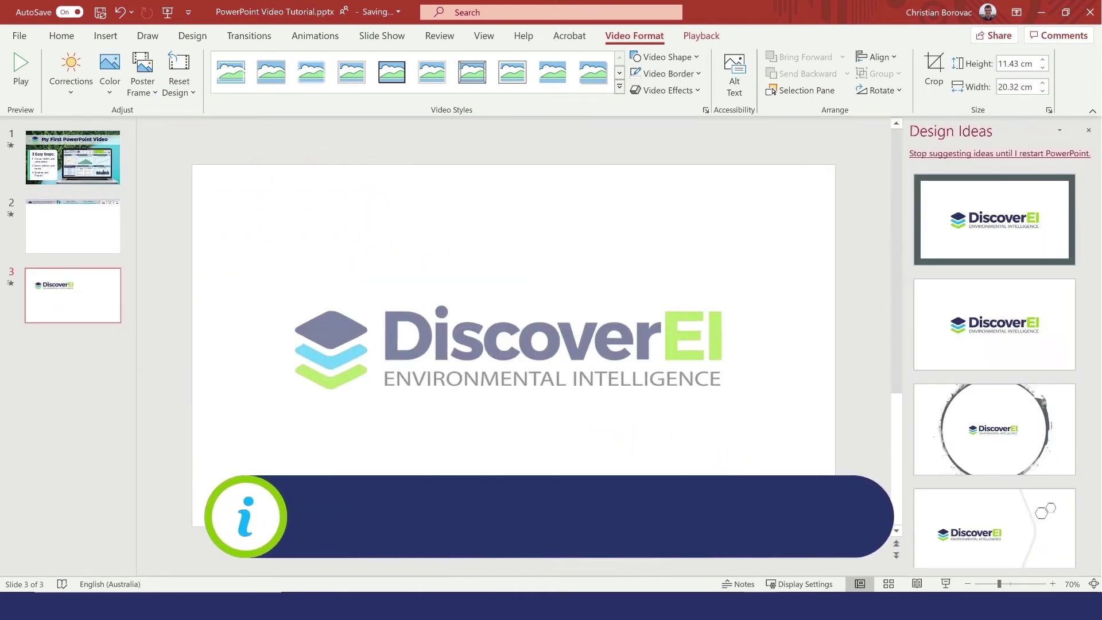
Set the logo video to start Automatically
click(685, 278)
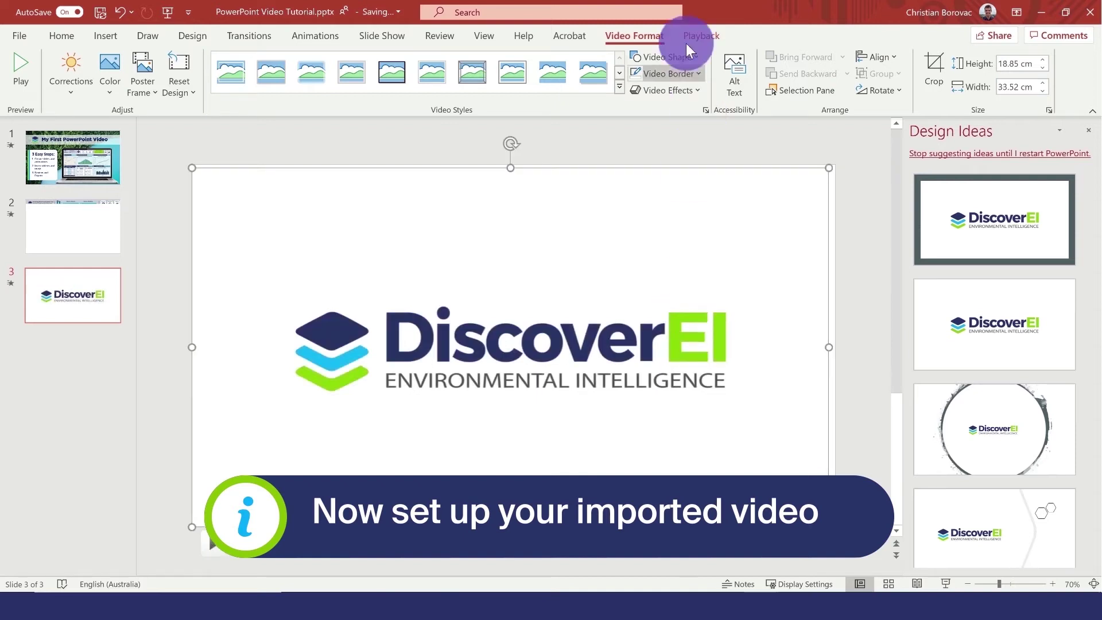
click(698, 32)
click(376, 58)
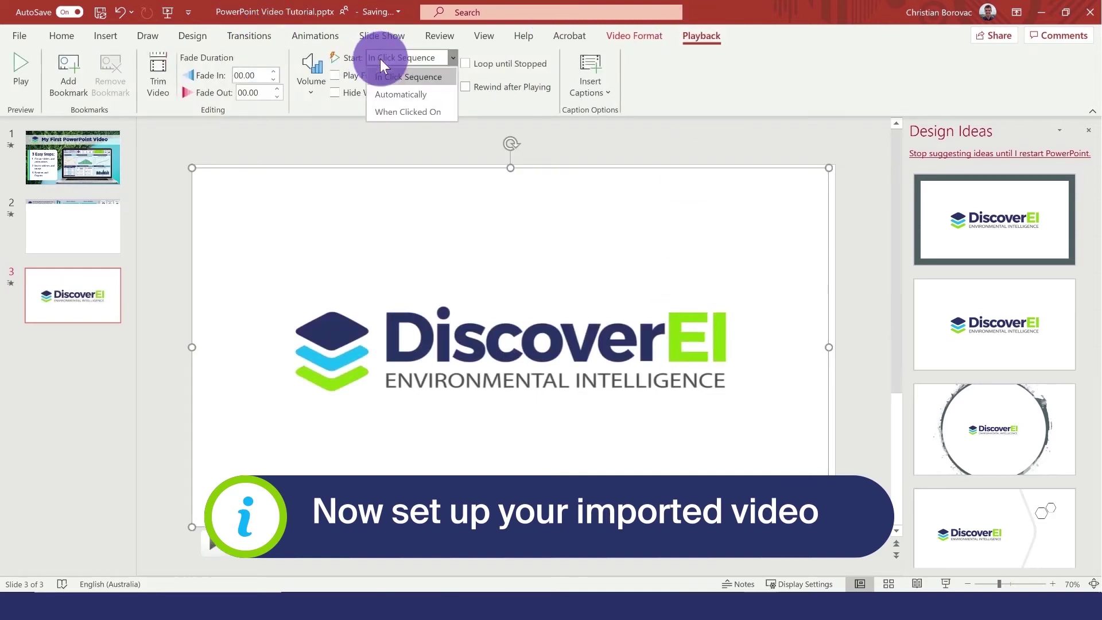
click(395, 84)
click(494, 262)
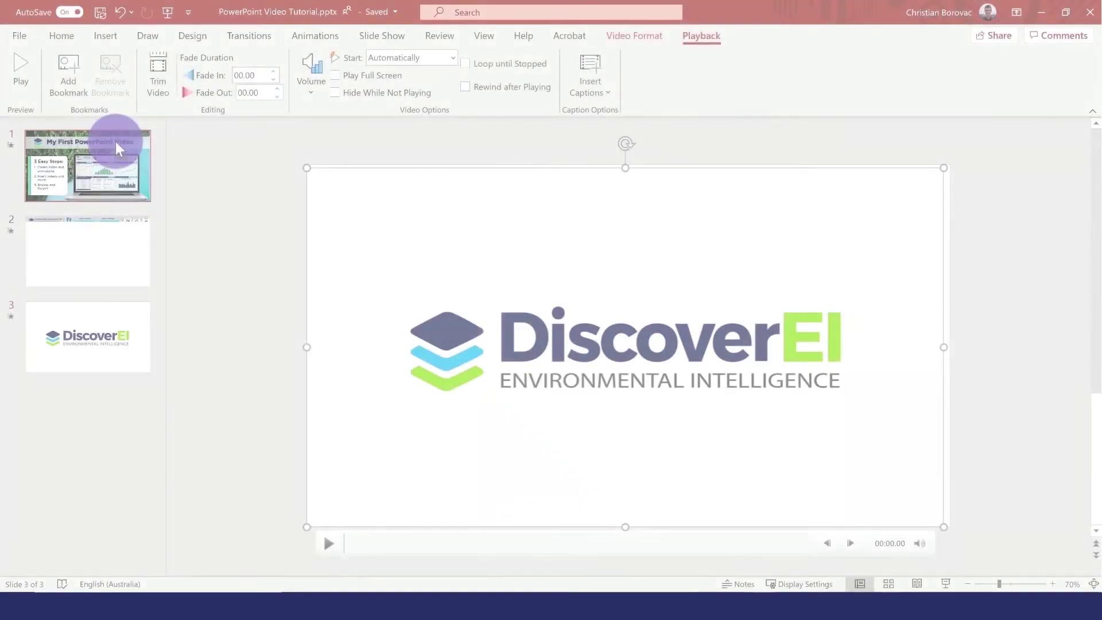
Insert Happy Weekend.wav from Video Making onto slide 1 and move its icon to the top-left corner
click(115, 142)
click(109, 39)
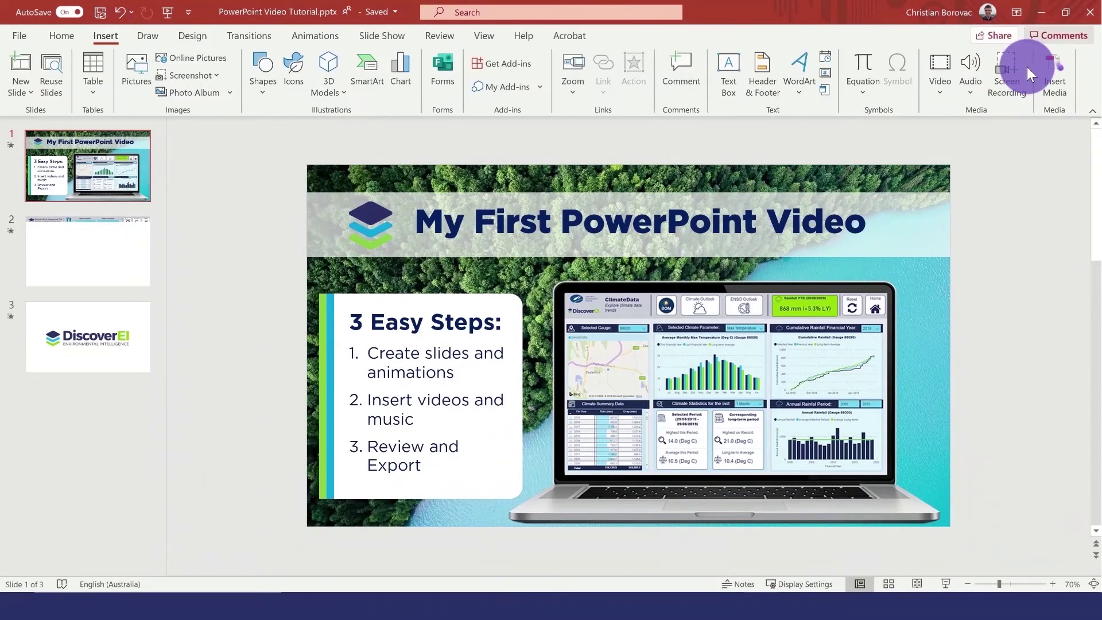
click(970, 71)
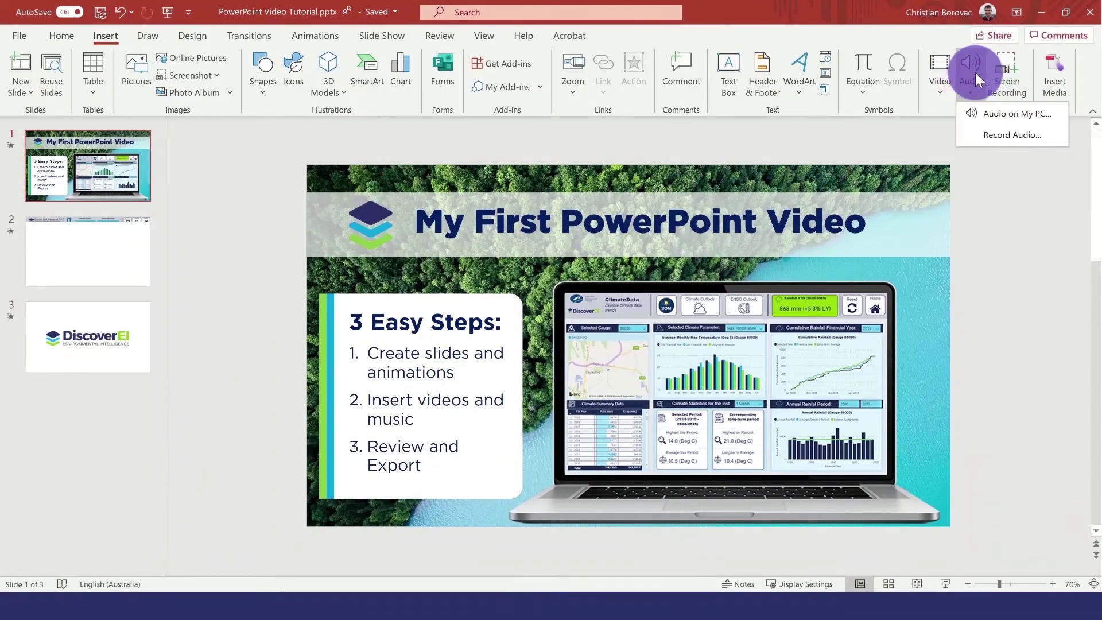
click(999, 114)
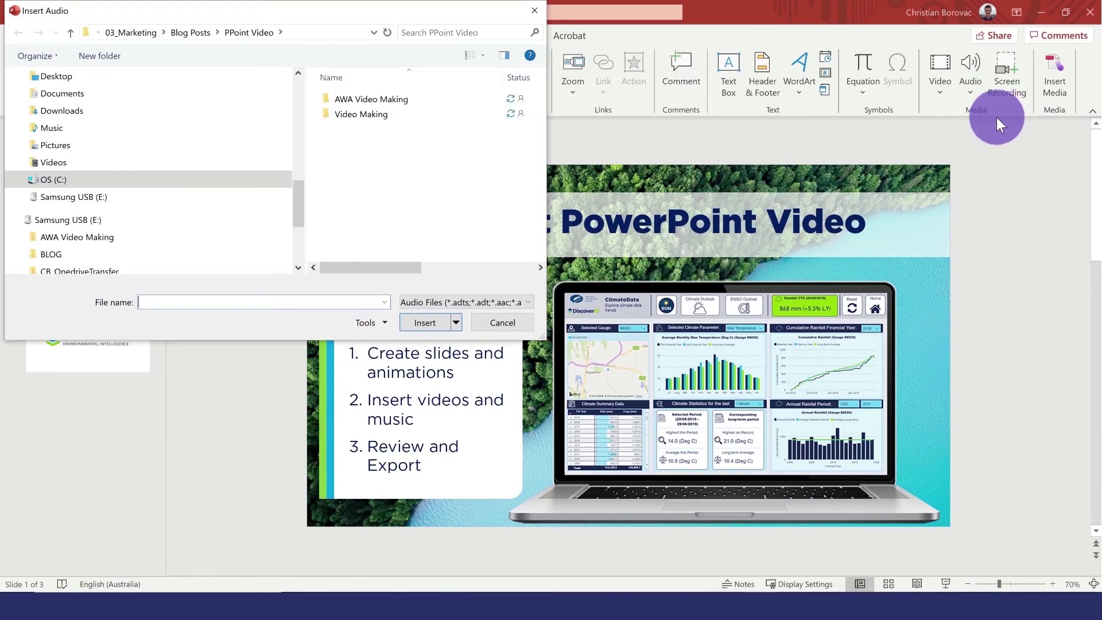
double_click(344, 115)
click(356, 100)
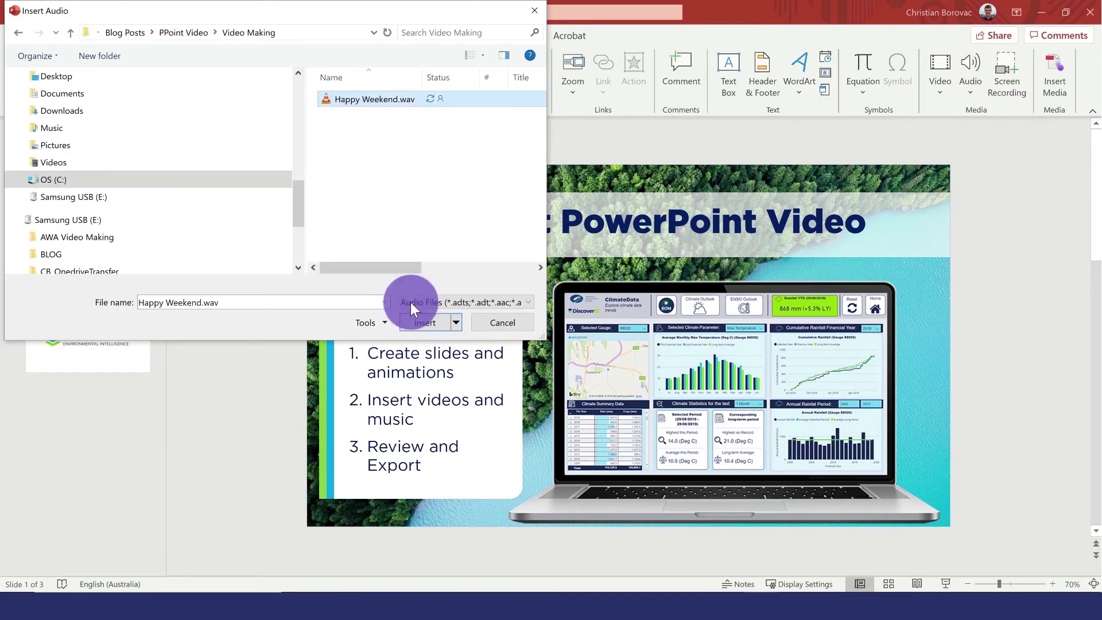
click(426, 323)
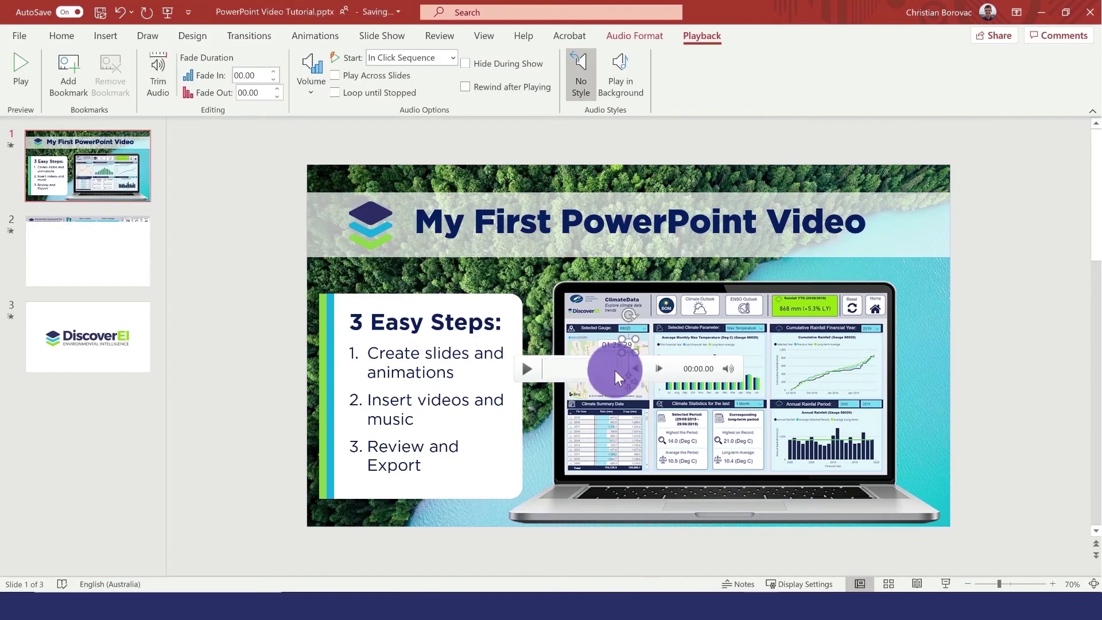
mouse_move(616, 377)
mouse_down()
mouse_move(433, 217)
mouse_move(340, 195)
mouse_move(327, 221)
mouse_up()
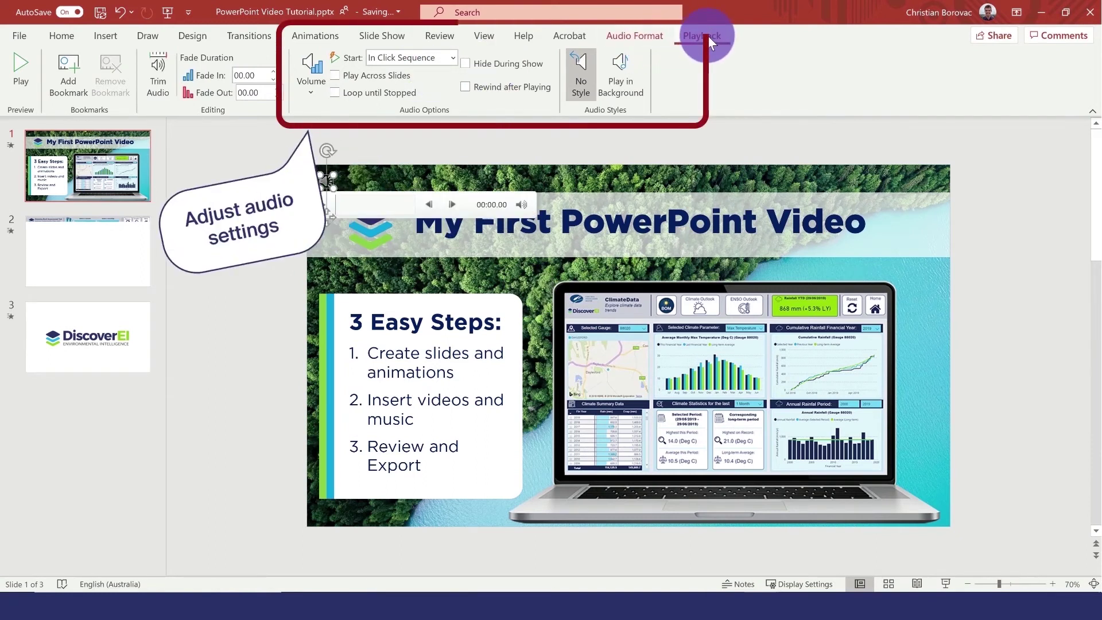
Set the music to start Automatically, play across slides, hide during show and loop until stopped
click(448, 58)
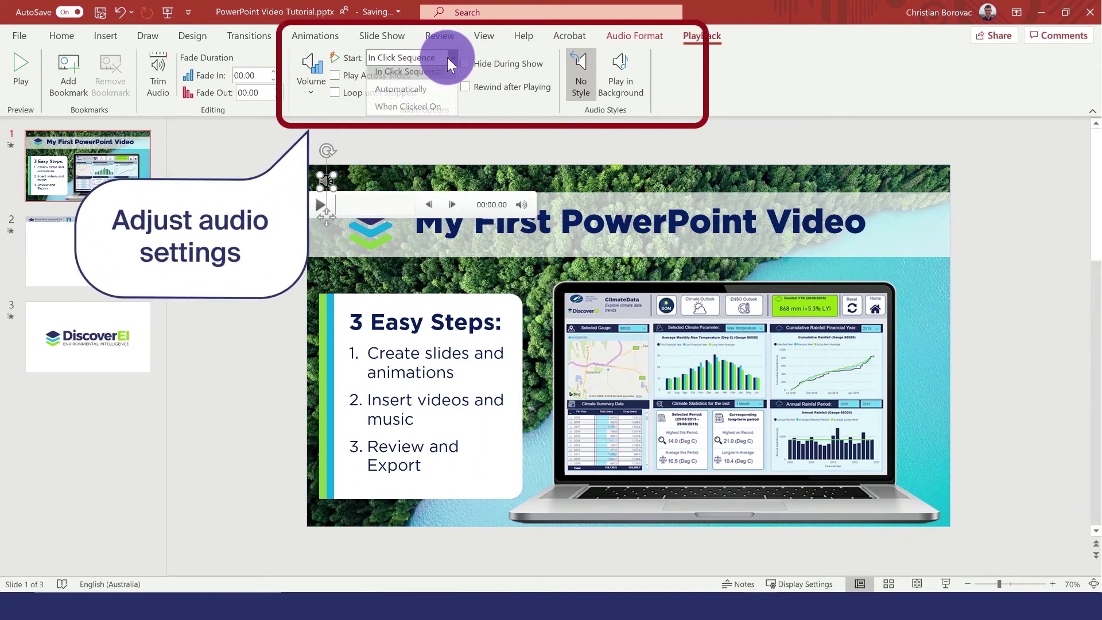
click(429, 94)
click(391, 77)
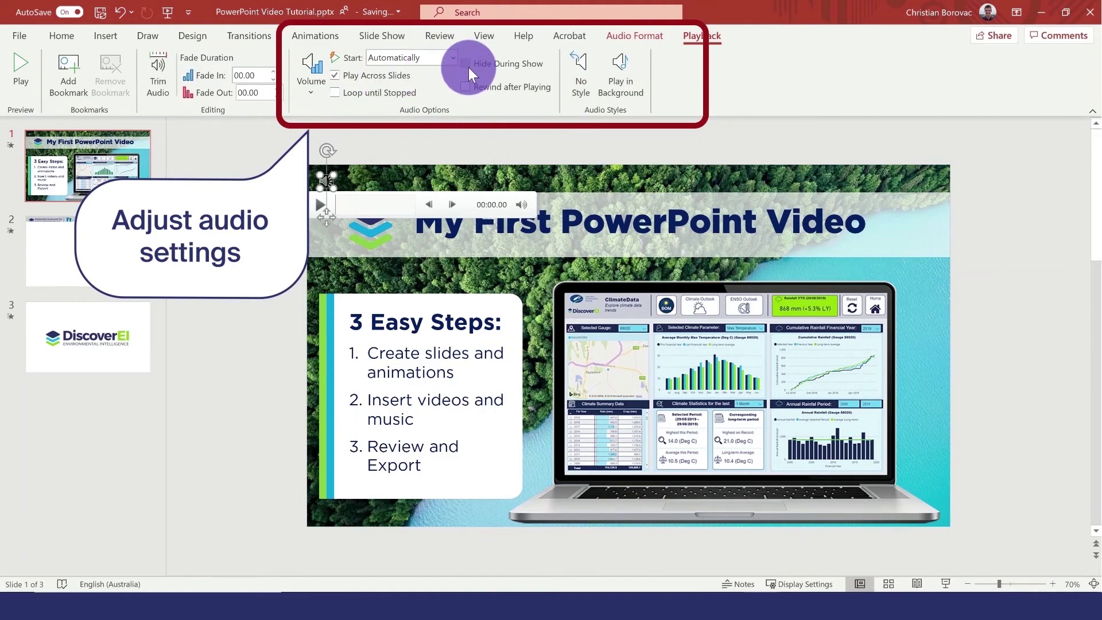
click(393, 95)
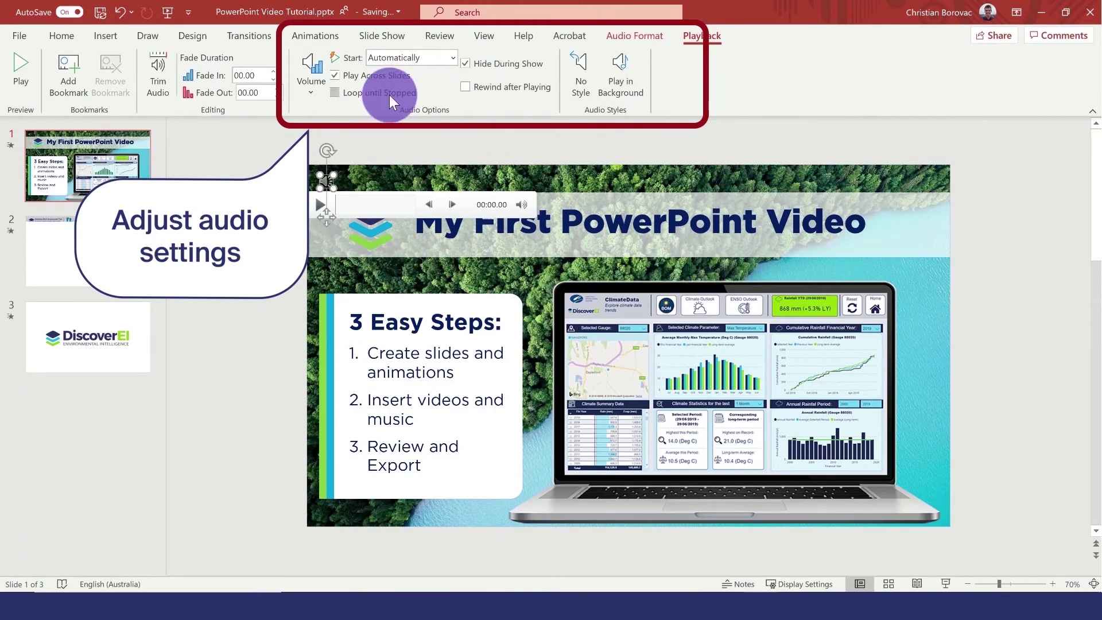
click(341, 186)
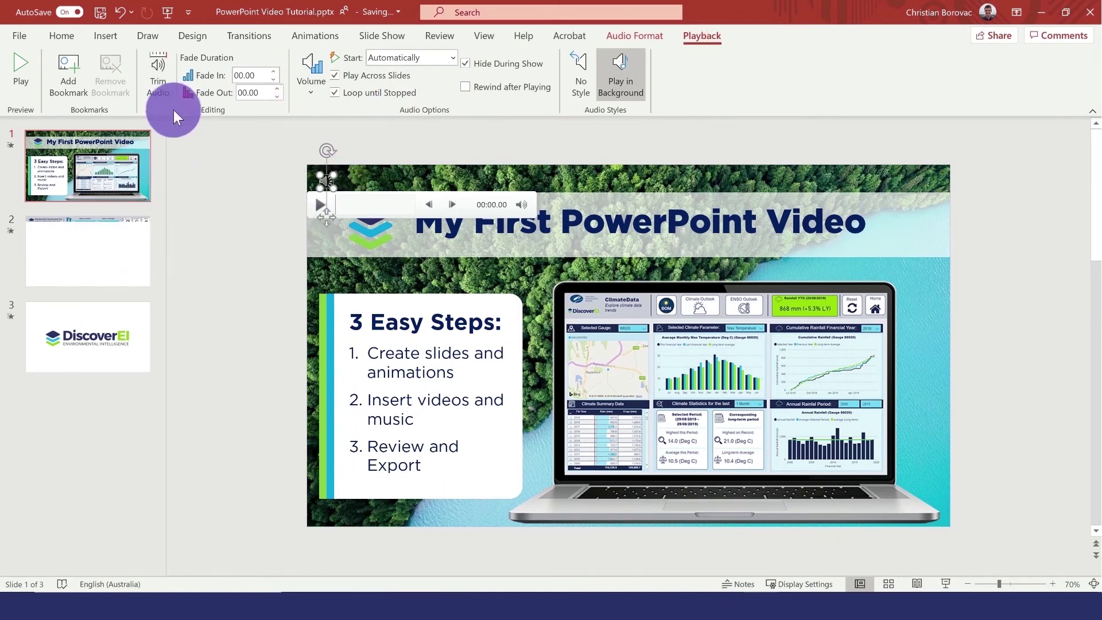
Trim the Happy Weekend music's end point back to 00:23.825
click(157, 88)
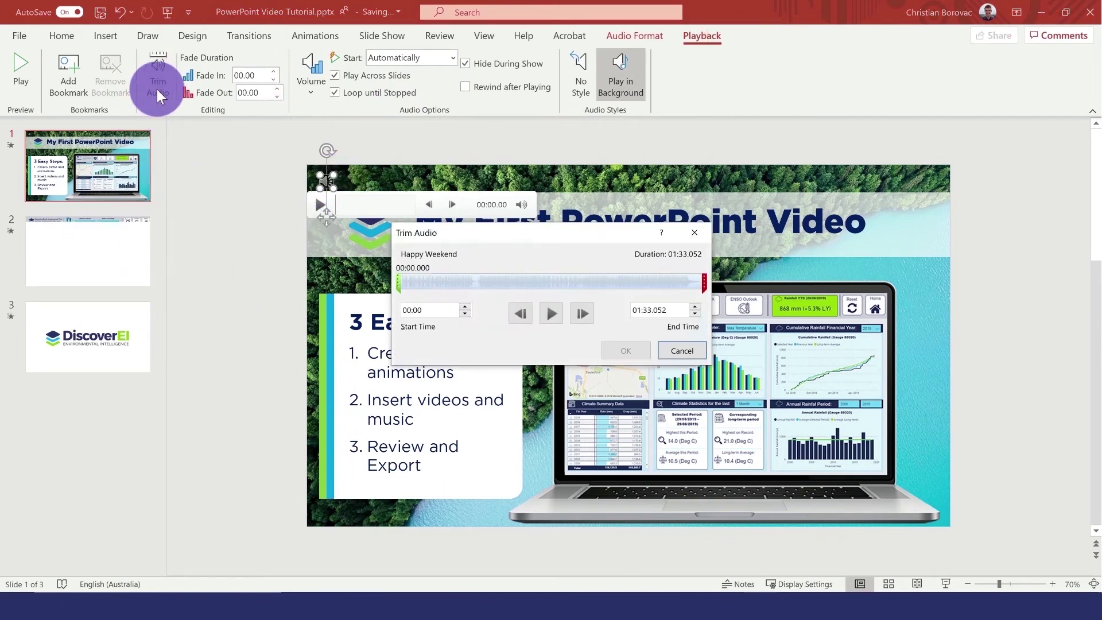
drag(705, 285, 481, 286)
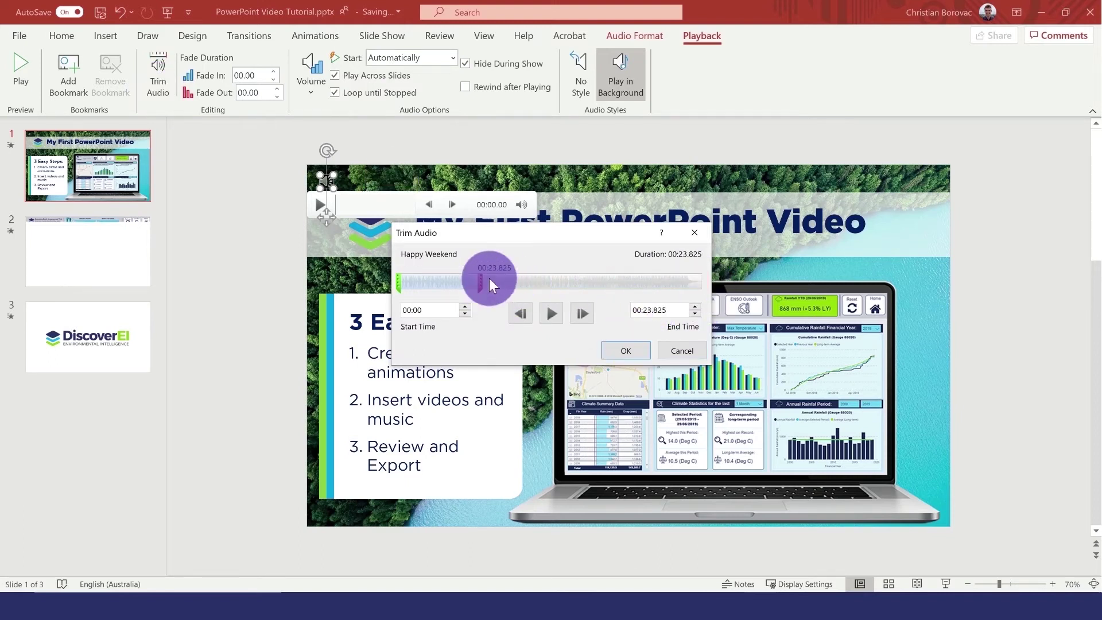
click(643, 352)
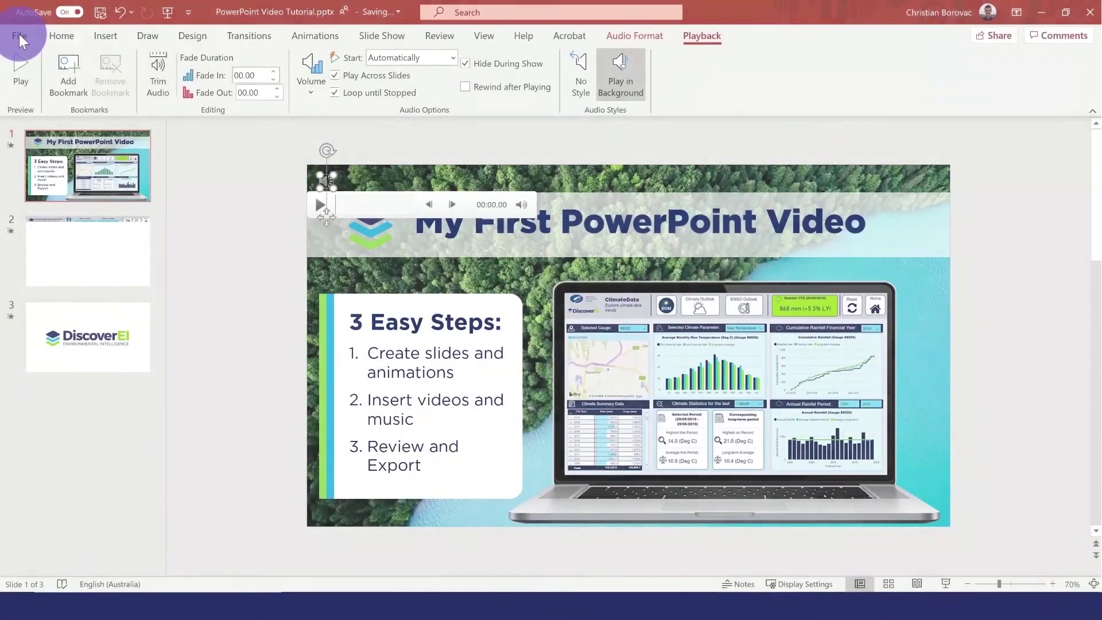
From File > Export > Create a Video, run Preview Timings and Narrations to play the slide show
click(20, 39)
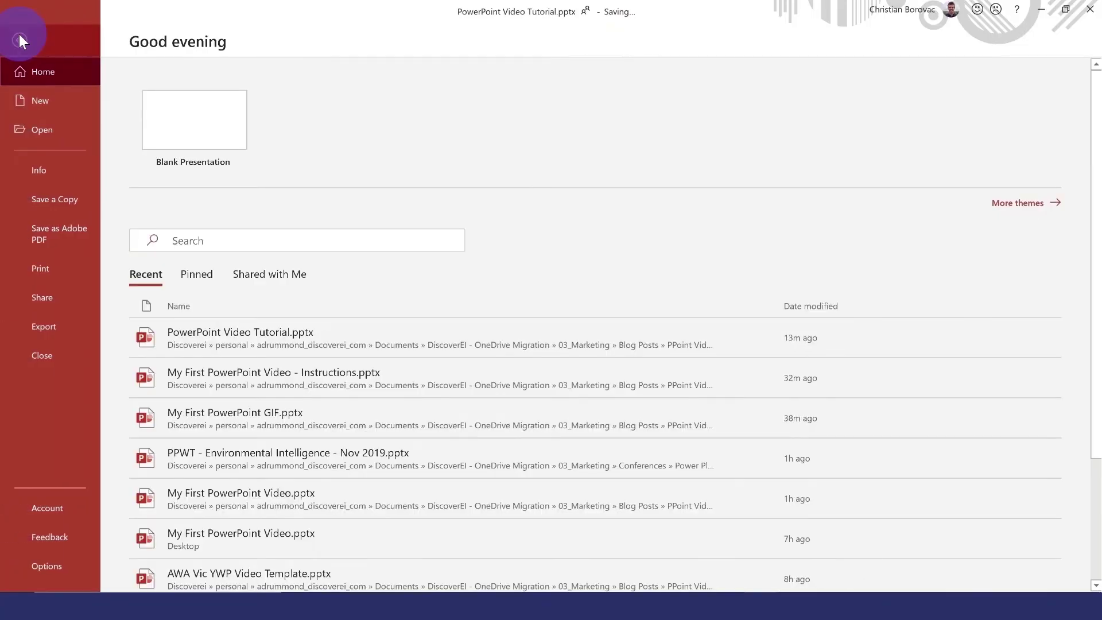
click(53, 336)
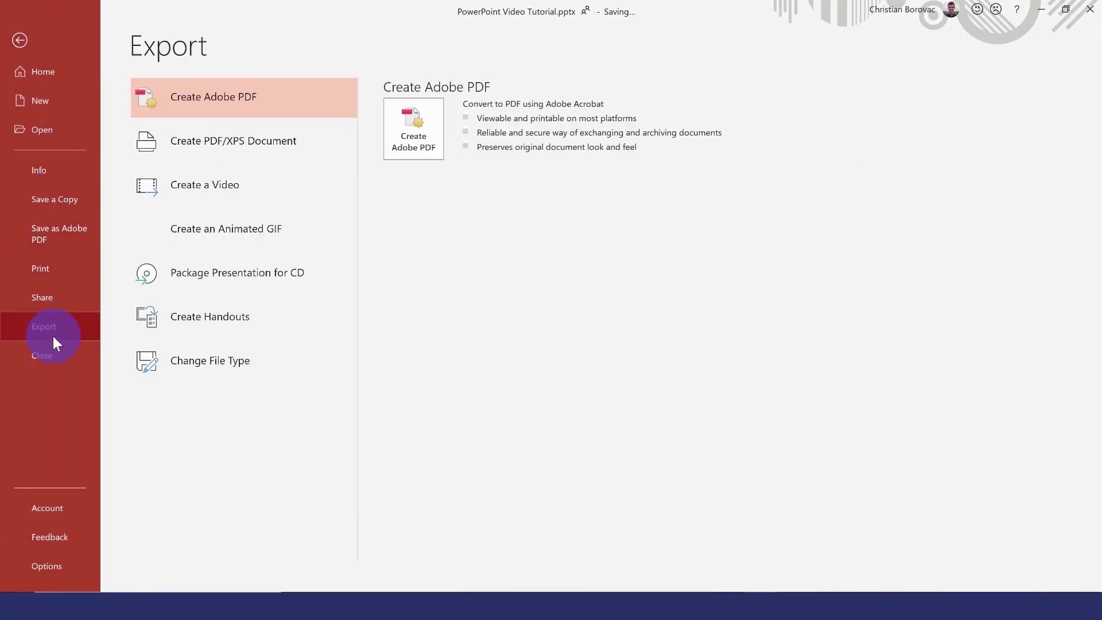
click(215, 188)
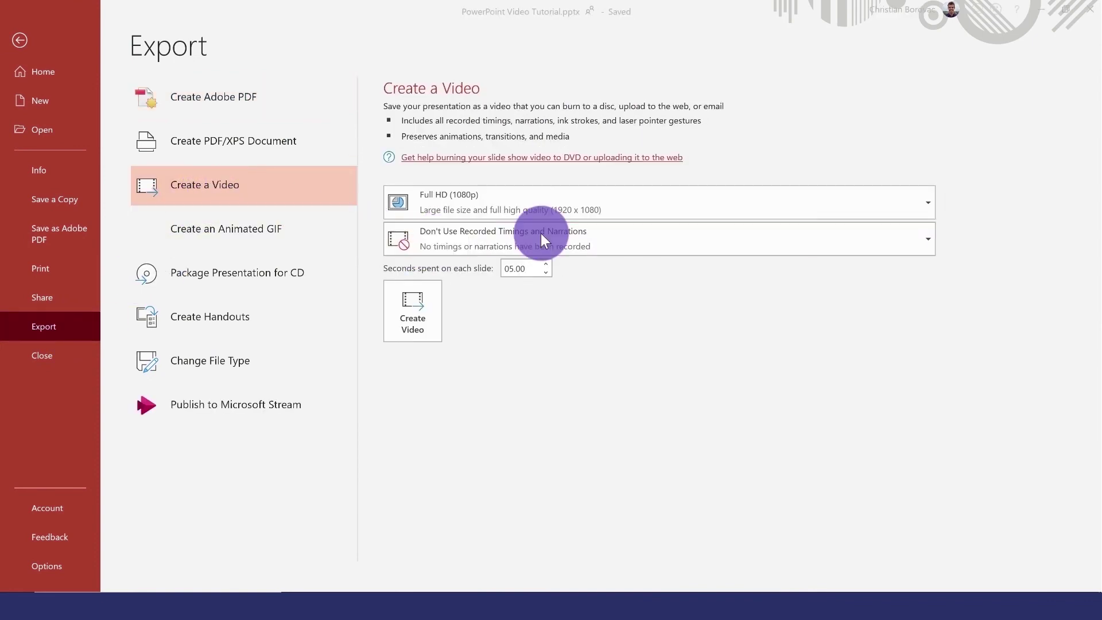
click(466, 232)
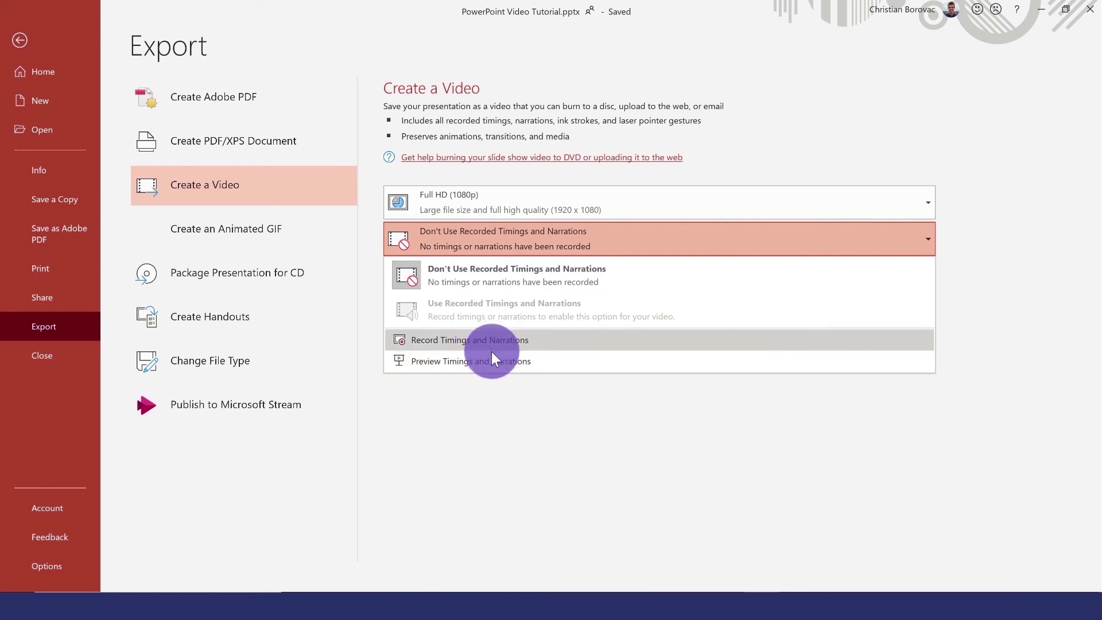
click(493, 361)
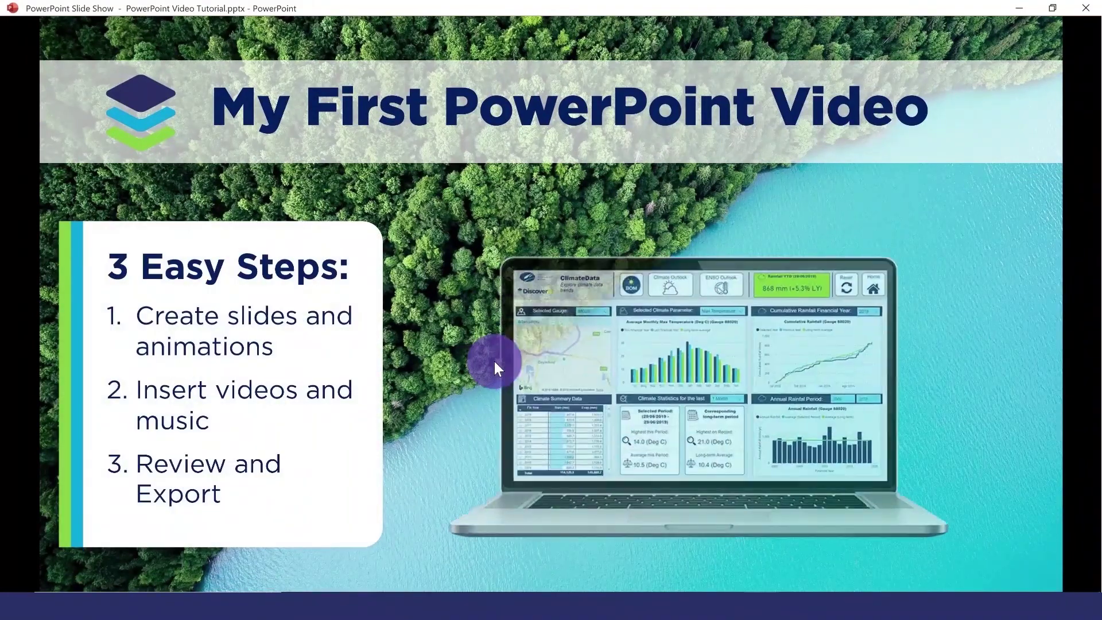
Keep Full HD (1080p) as the video quality and start creating the video
click(532, 195)
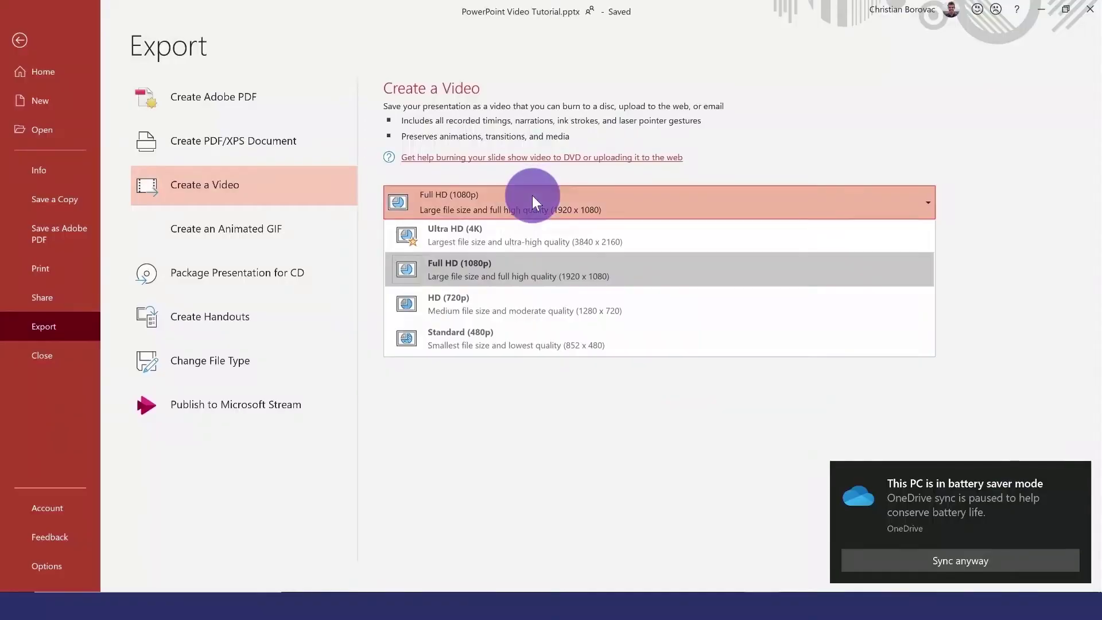
click(469, 269)
click(421, 307)
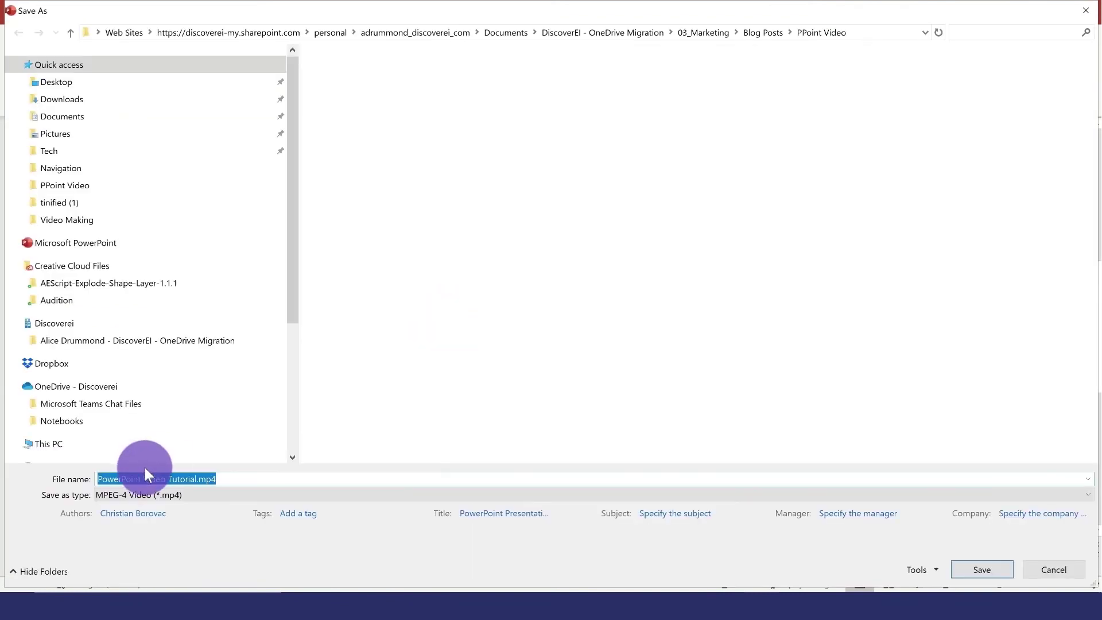
Save the export as Windows Media Video 'PowerPoint Video Tutorial.wmv' and play it in VLC
click(153, 494)
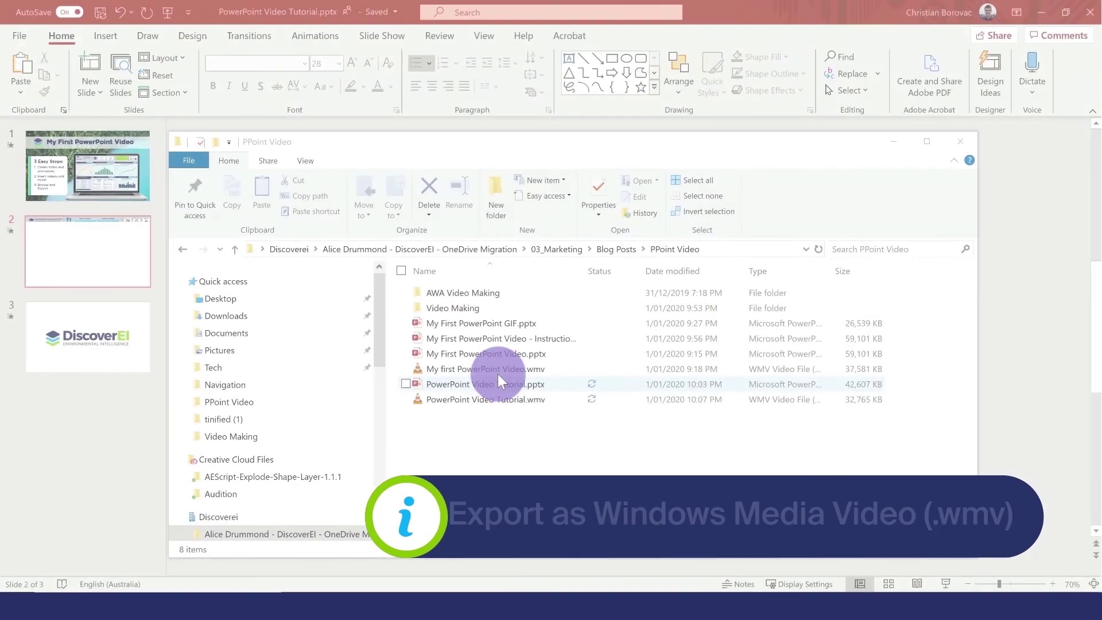
click(495, 400)
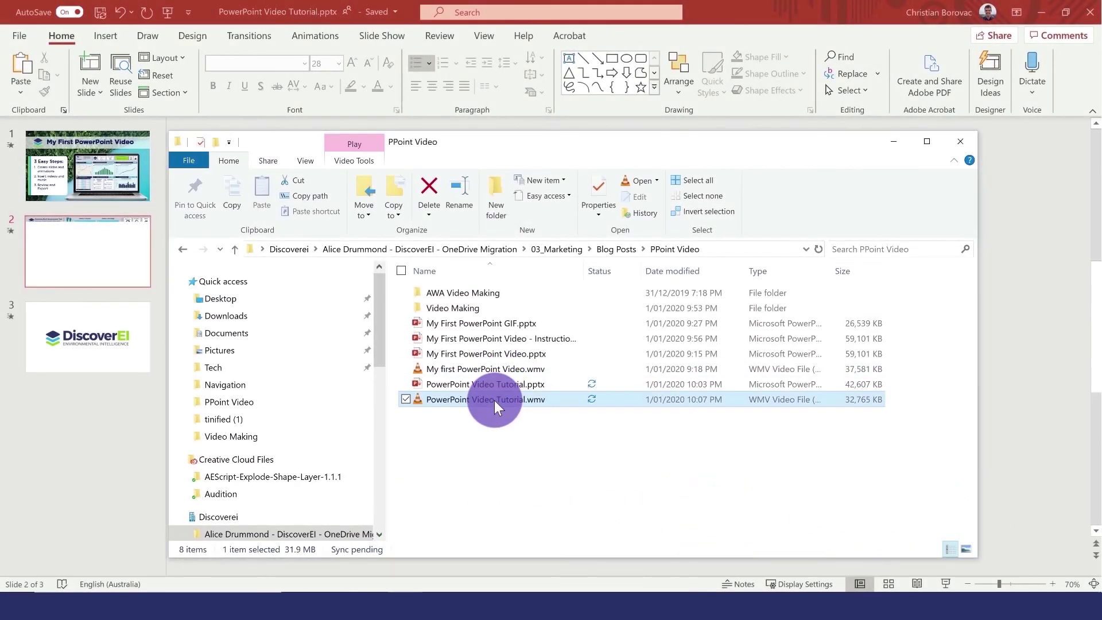
double_click(494, 401)
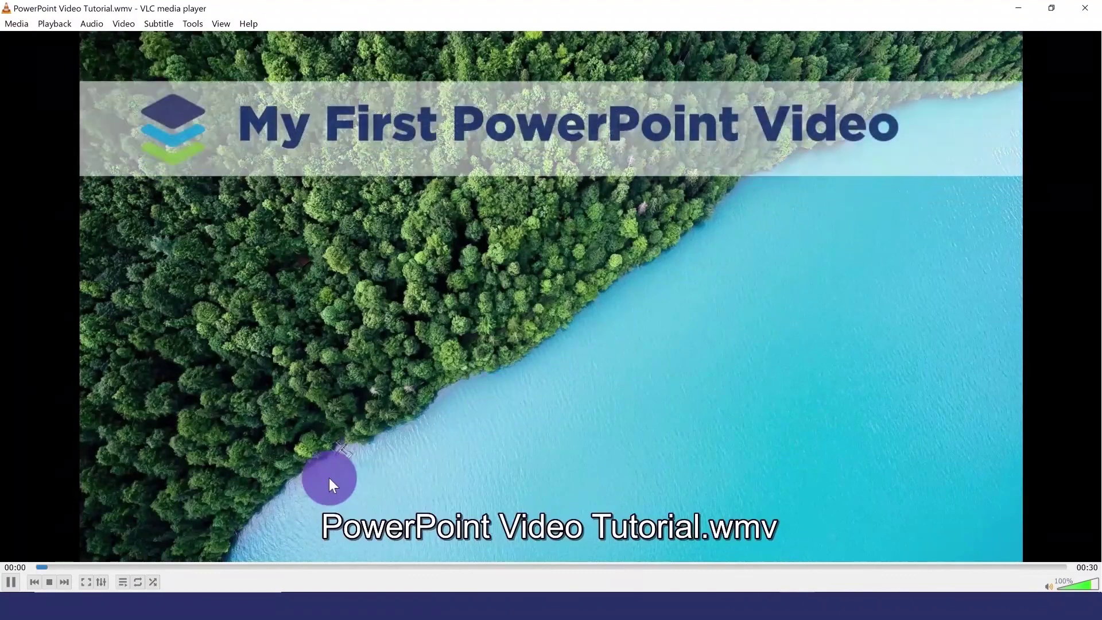